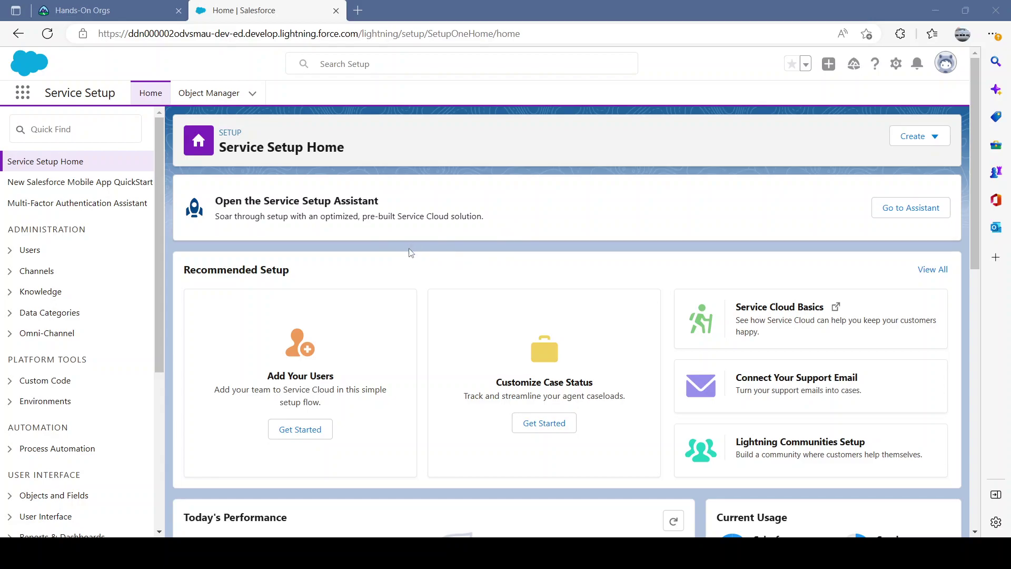
Step: Find Quick Text Settings in Setup, turn Enable Quick Text on, and reload the page
click(22, 92)
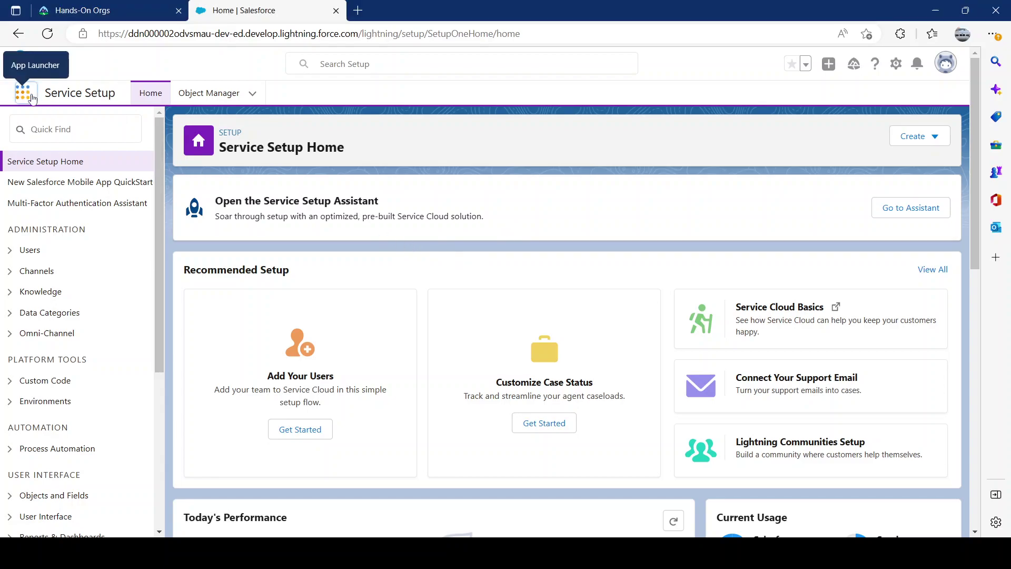
text(qui)
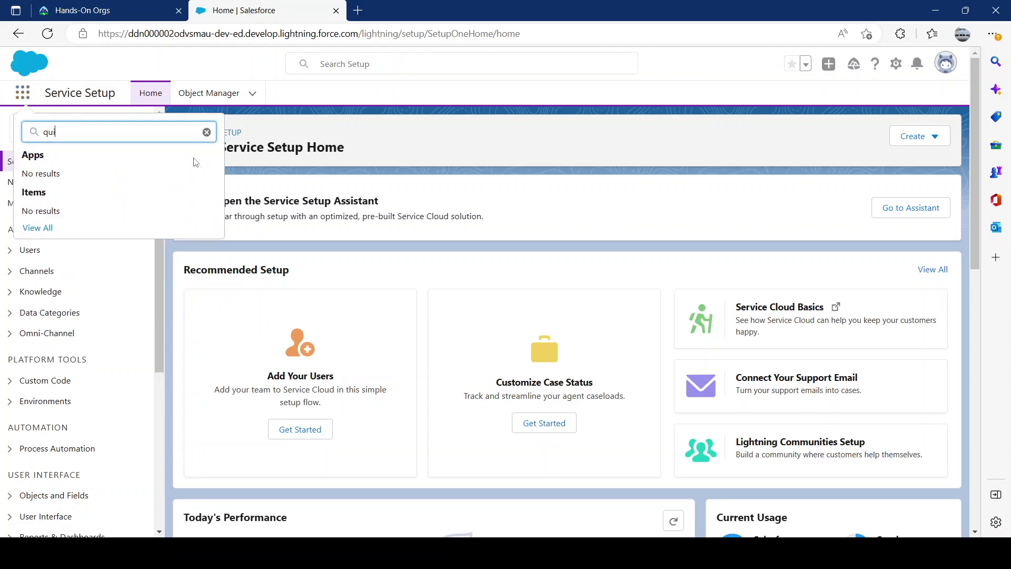
text(ck)
key(Escape)
click(79, 131)
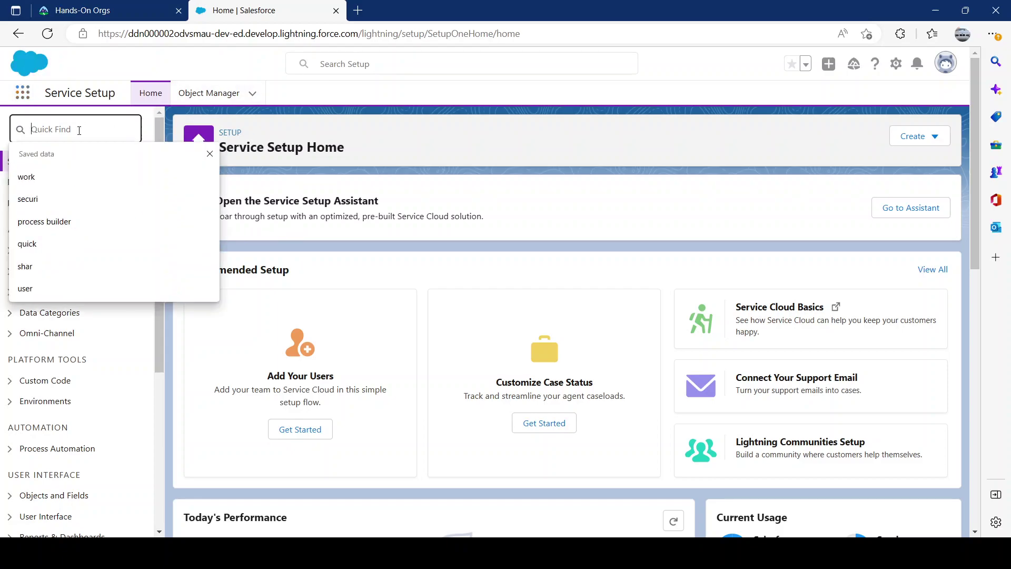
text(quick)
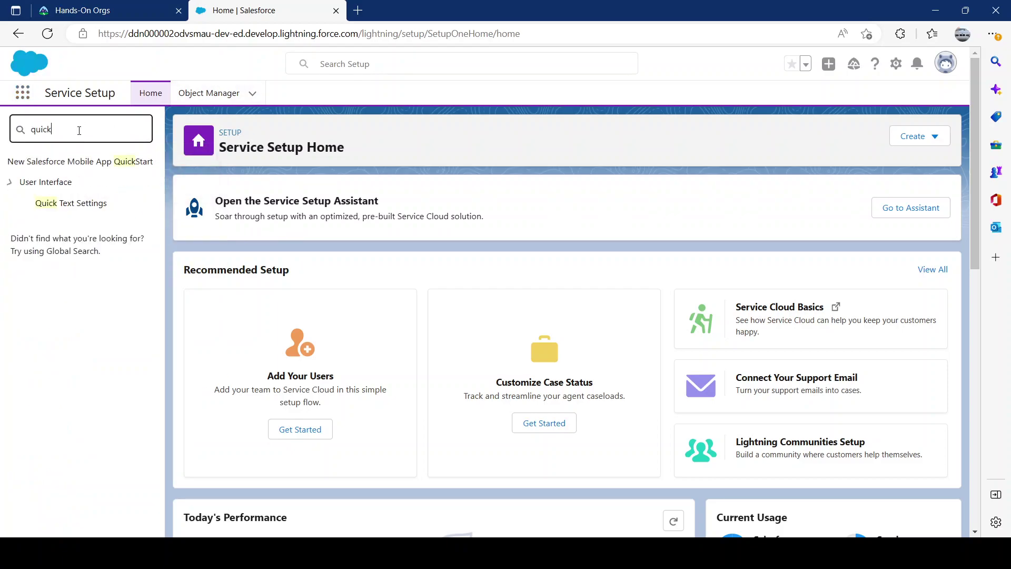
click(82, 207)
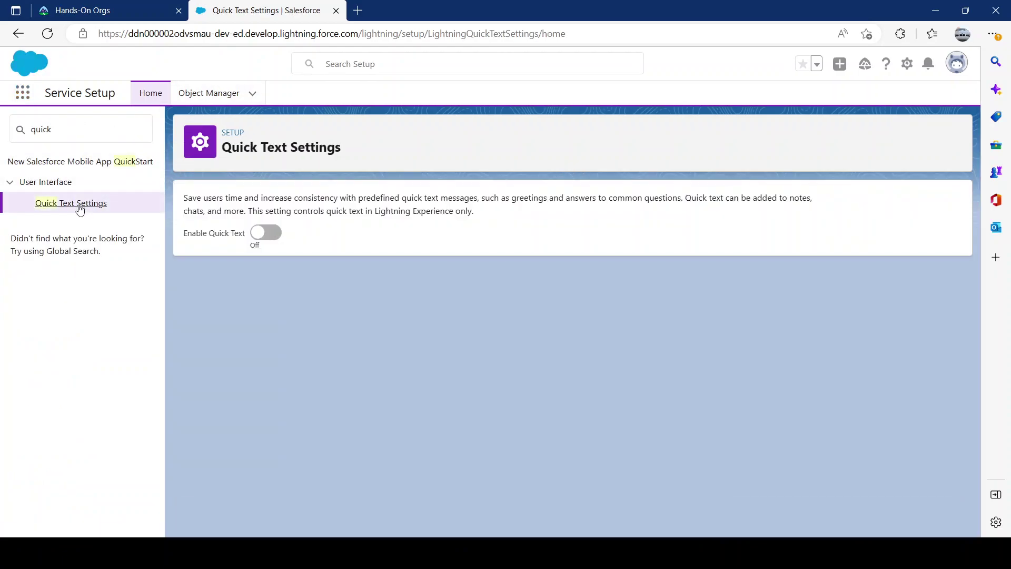
click(266, 232)
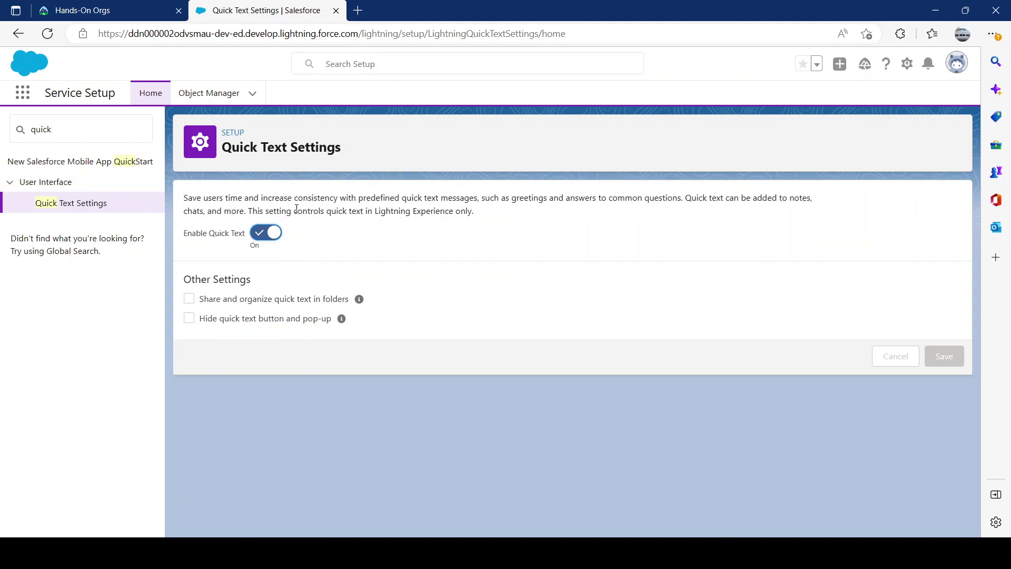
double_click(115, 122)
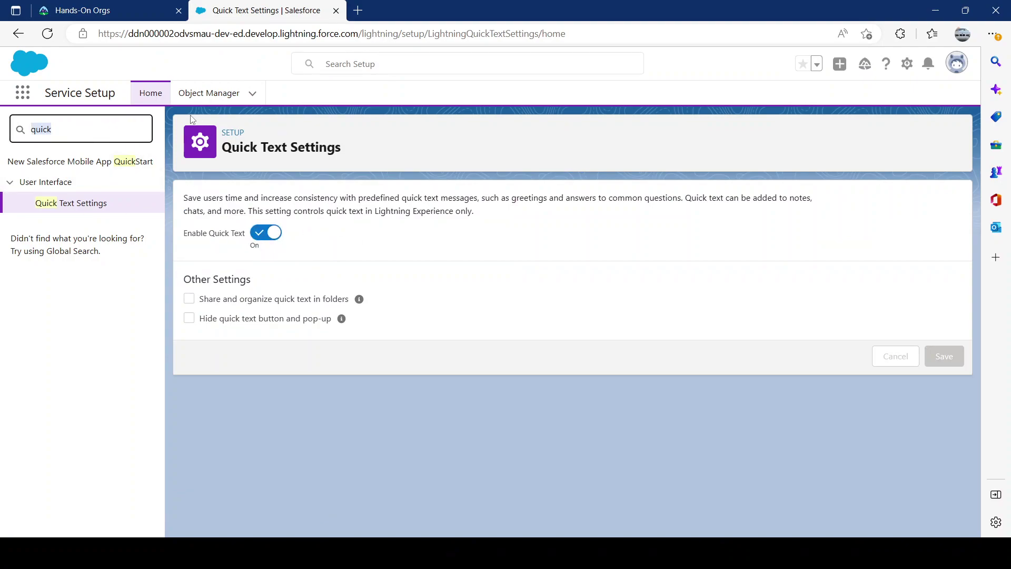
click(48, 33)
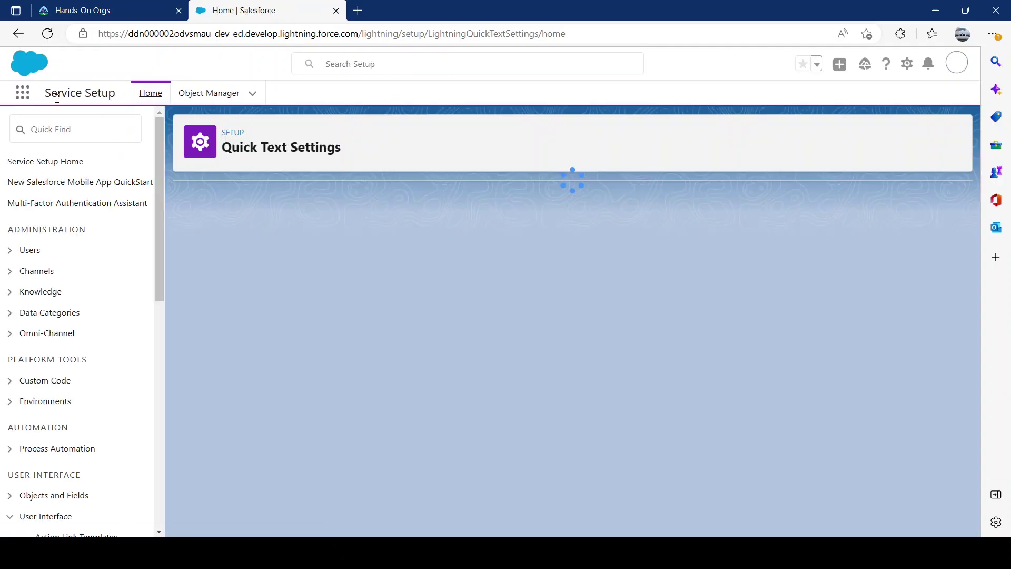
Step: Open the Quick Text list in a new tab from the App Launcher and begin a New Quick Text record
click(22, 93)
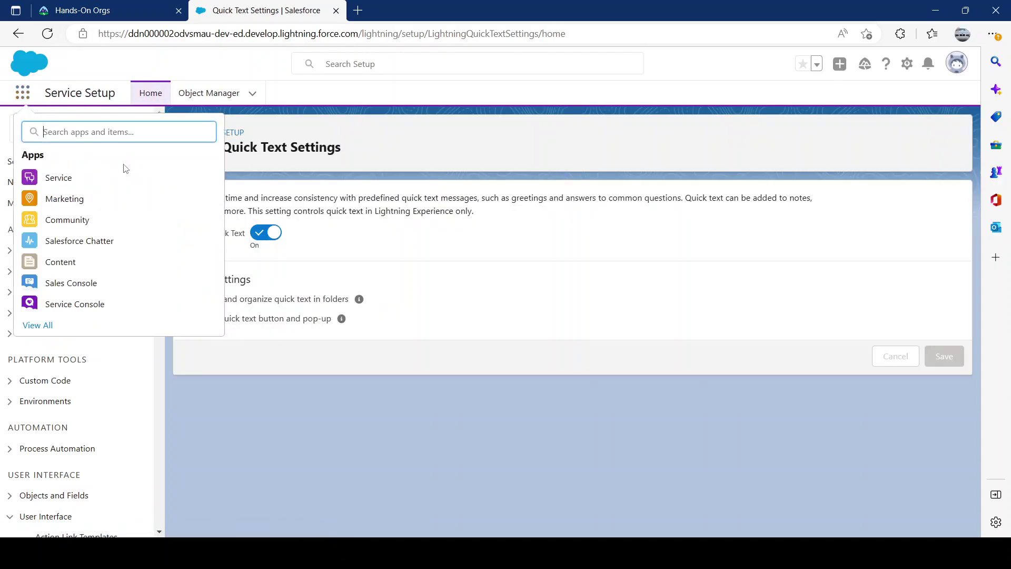
text(quick)
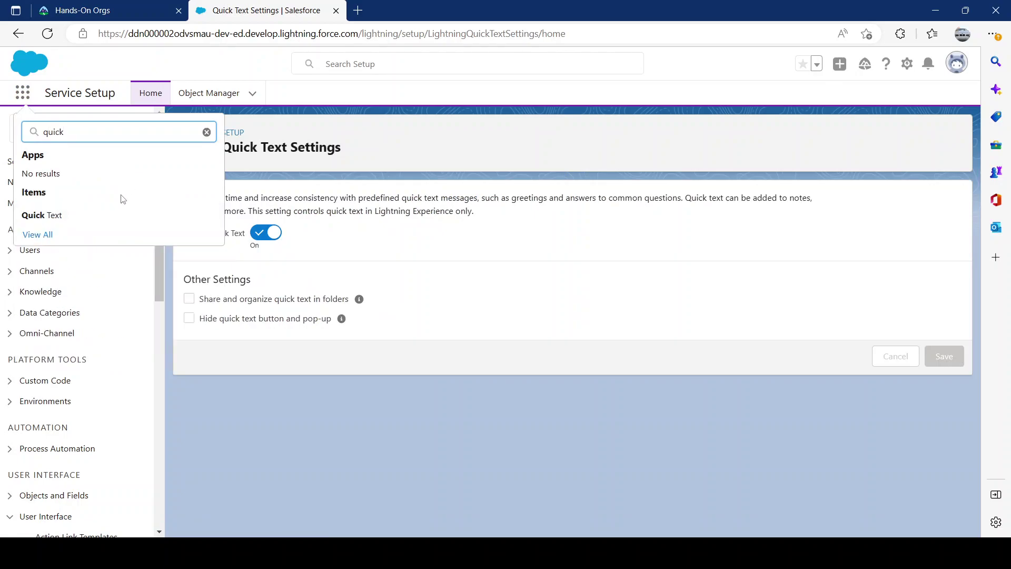
middle_click(52, 215)
click(421, 10)
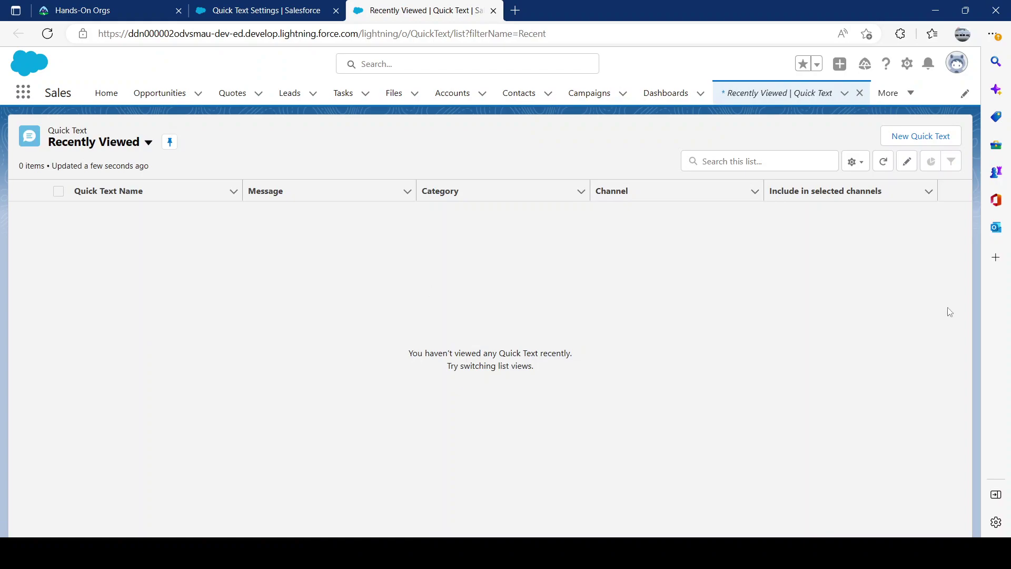
click(853, 160)
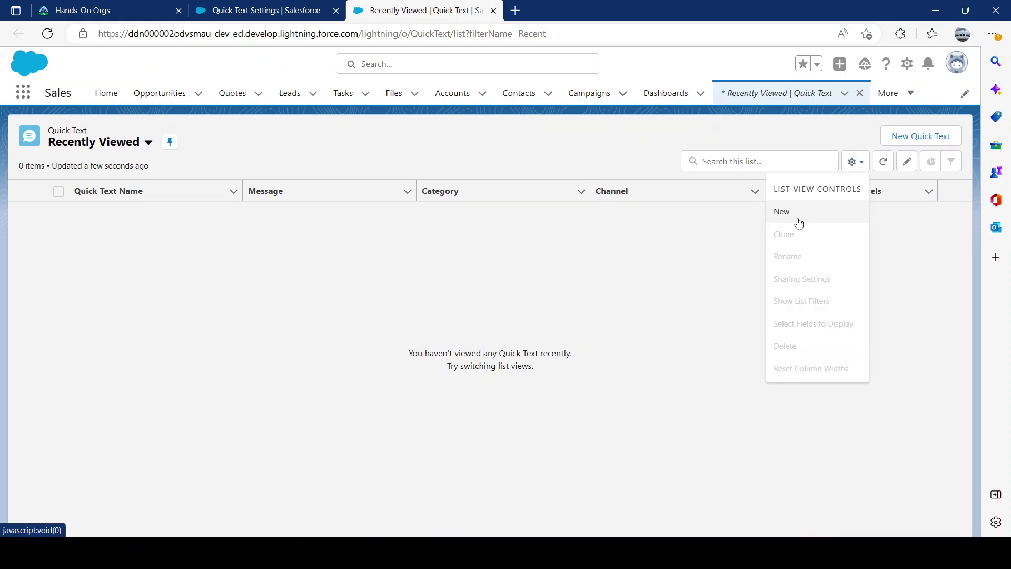
click(255, 259)
click(128, 147)
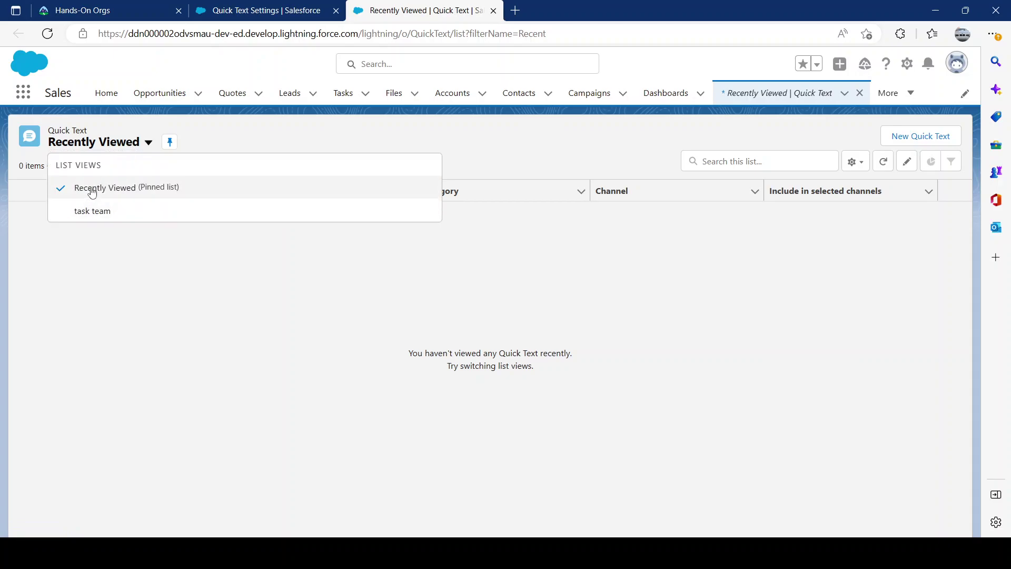
click(88, 188)
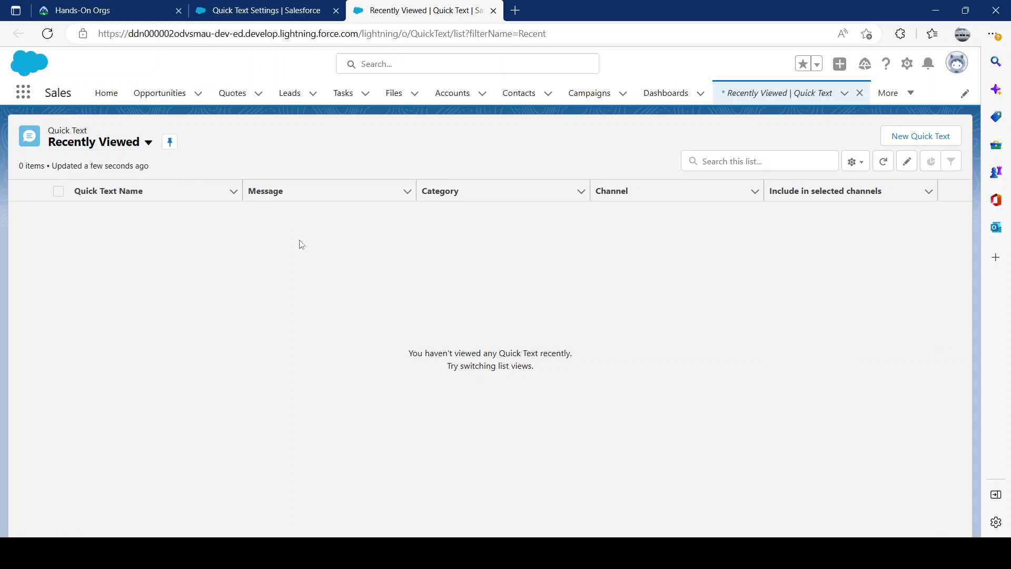
click(930, 136)
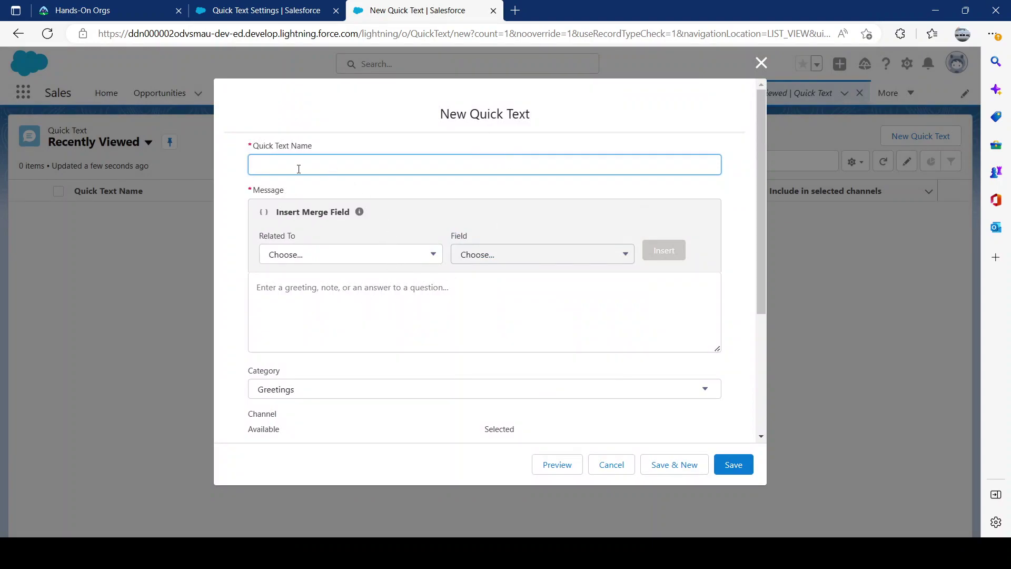
Step: Name the record 'Email Quick Text' and review its Category and Channel fields
text(Email Quick Text)
click(362, 326)
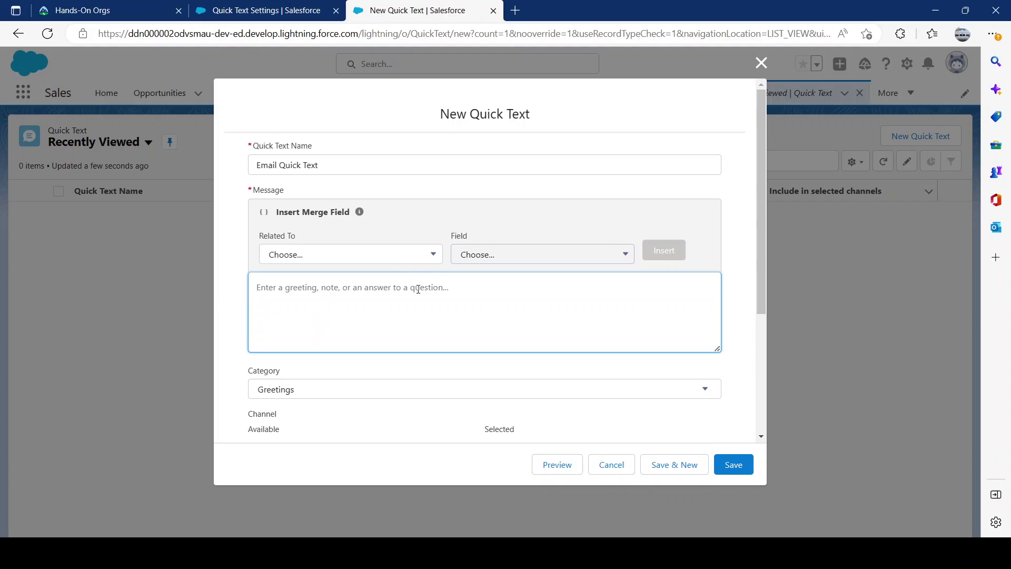
scroll(448, 287, down, 2)
scroll(454, 291, up, 2)
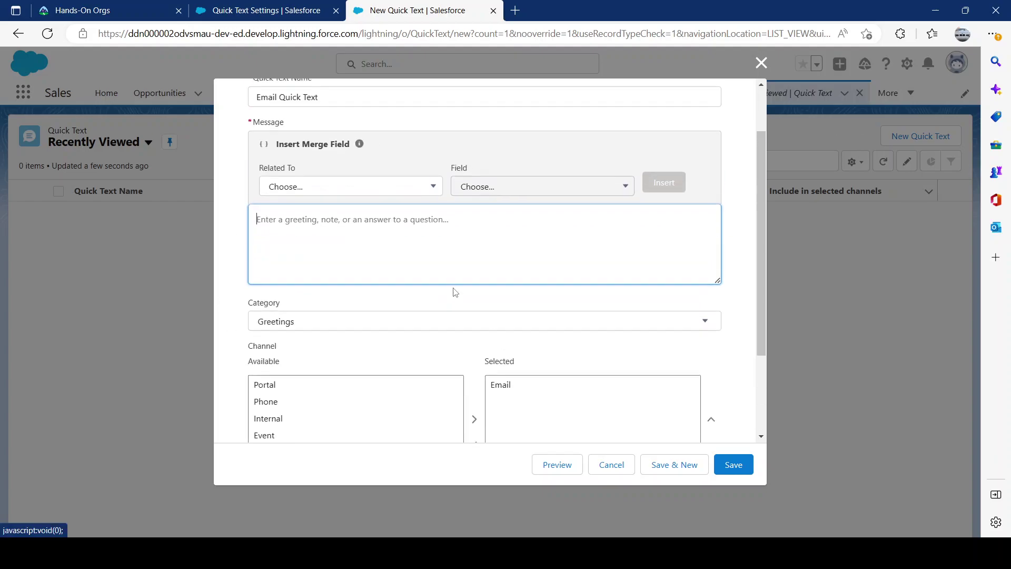
scroll(457, 288, down, 1)
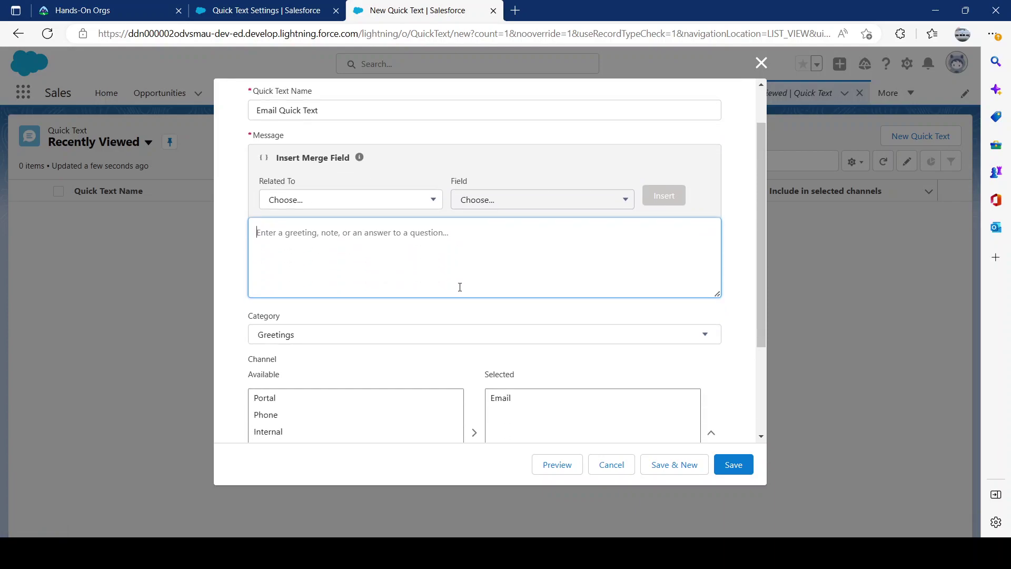
scroll(460, 287, down, 1)
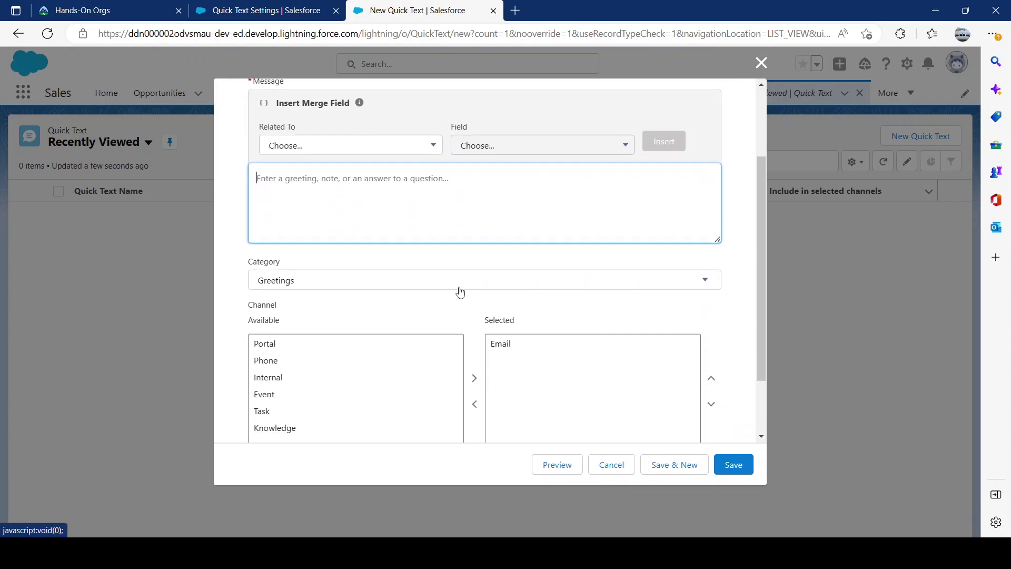
scroll(413, 313, up, 2)
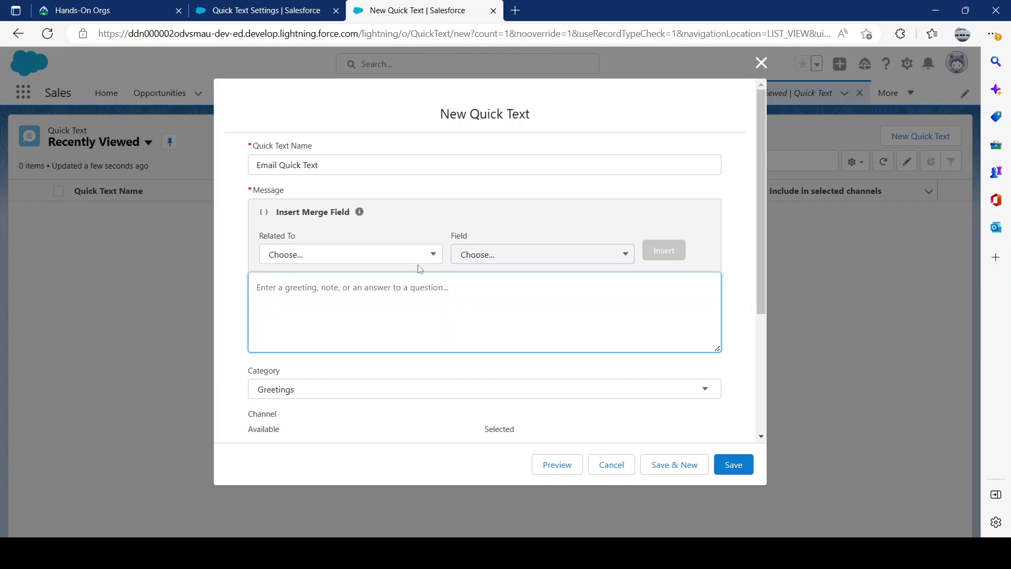
Step: Start the message with 'Hi' followed by the {!Lead.FirstName} merge field
click(389, 258)
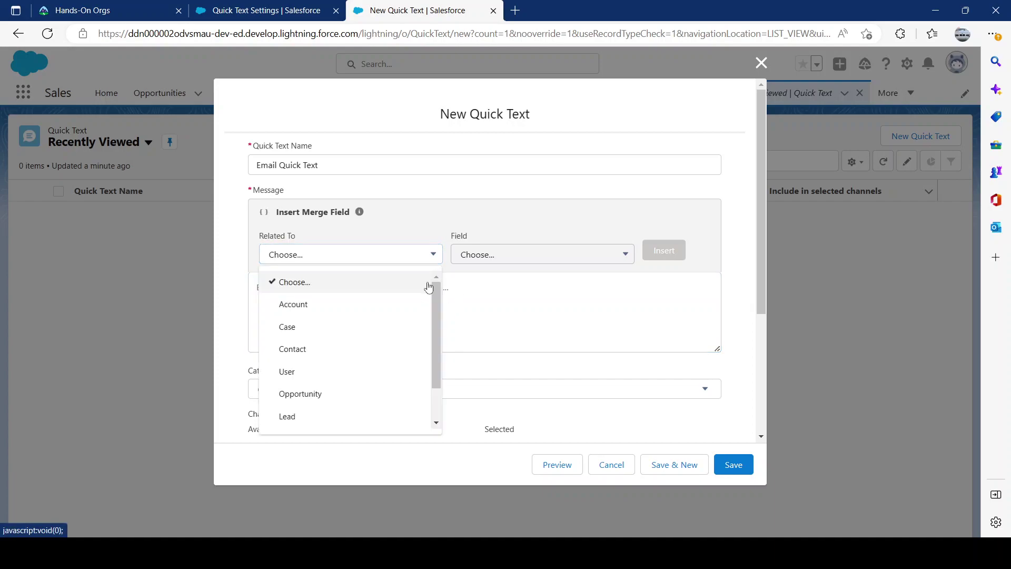
click(336, 415)
click(569, 252)
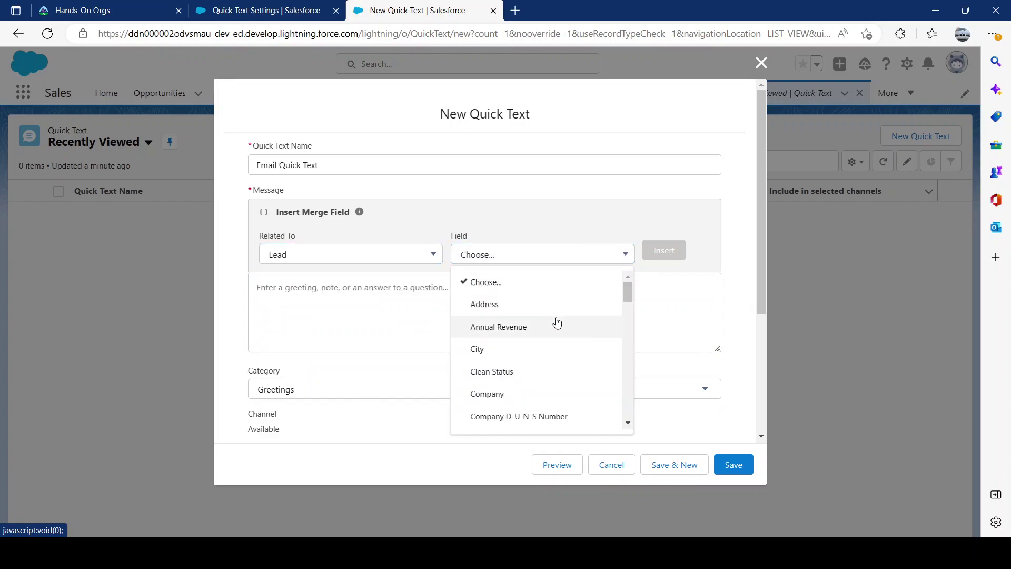
scroll(557, 388, down, 5)
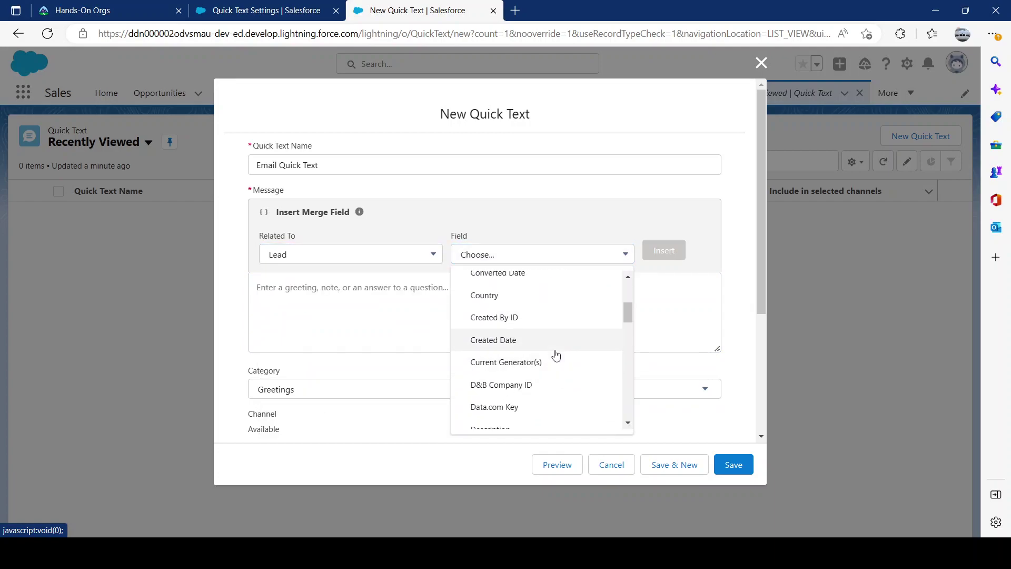
scroll(556, 355, down, 1)
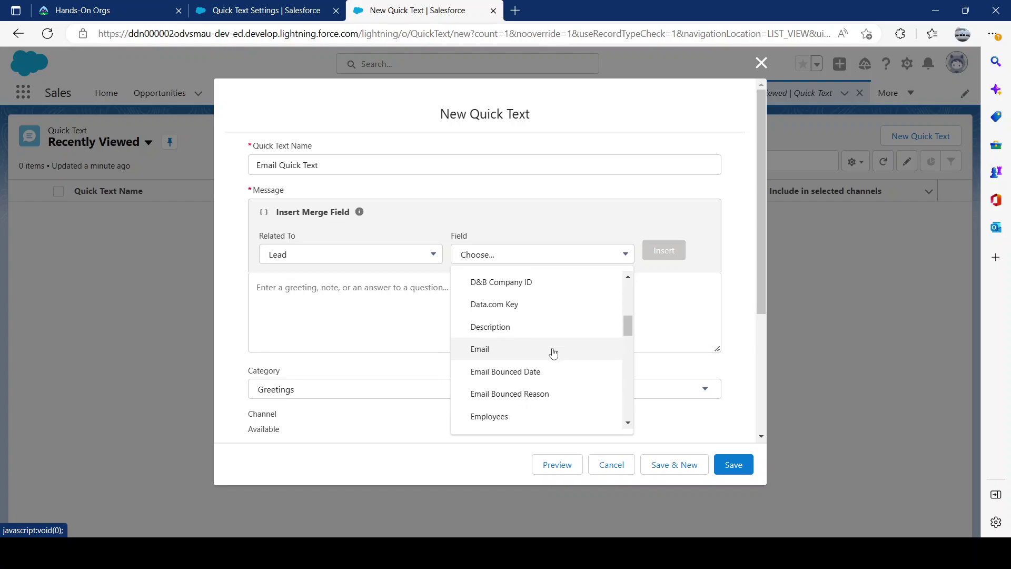
scroll(553, 352, down, 3)
click(543, 370)
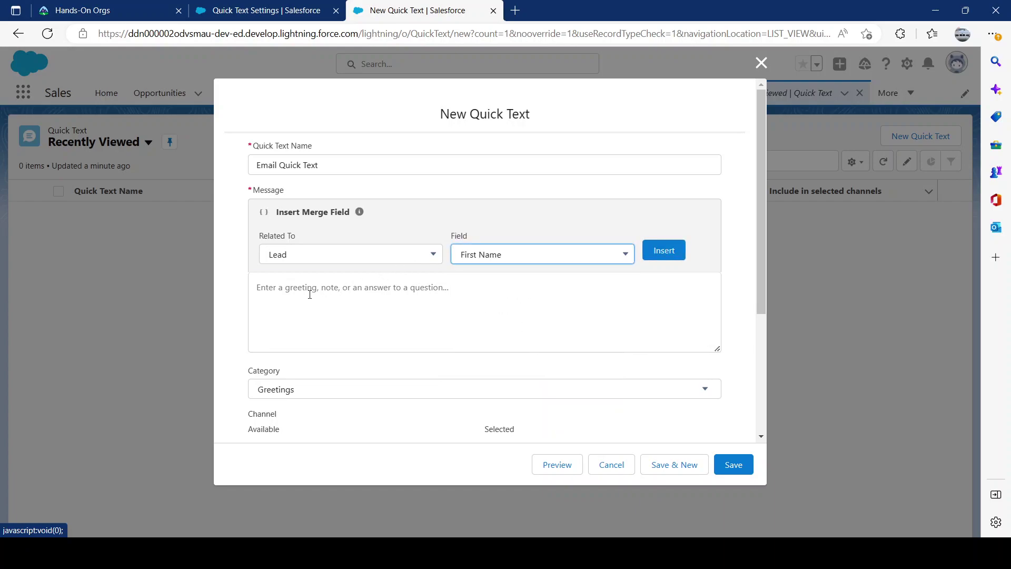
click(451, 314)
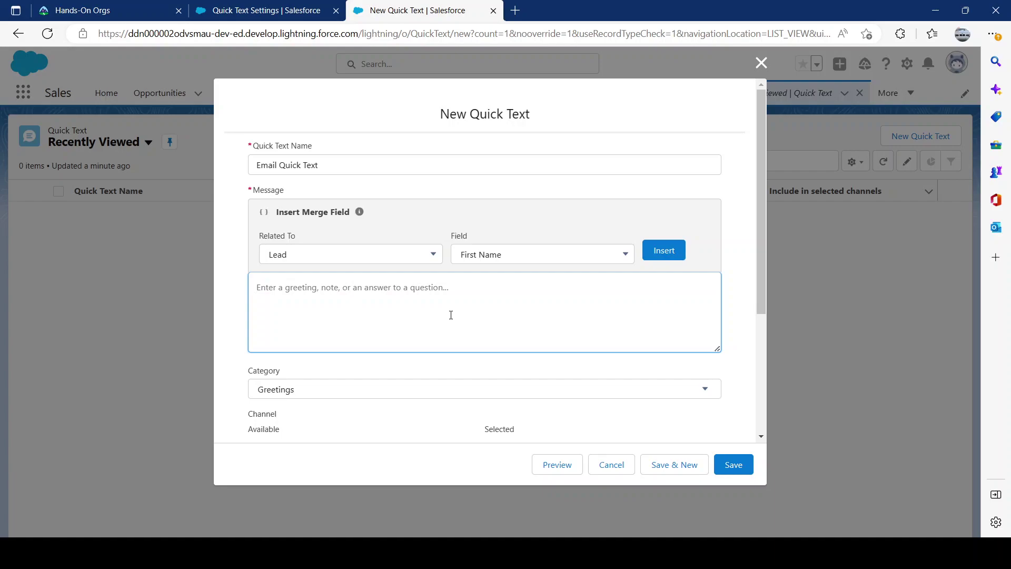
text(Hi)
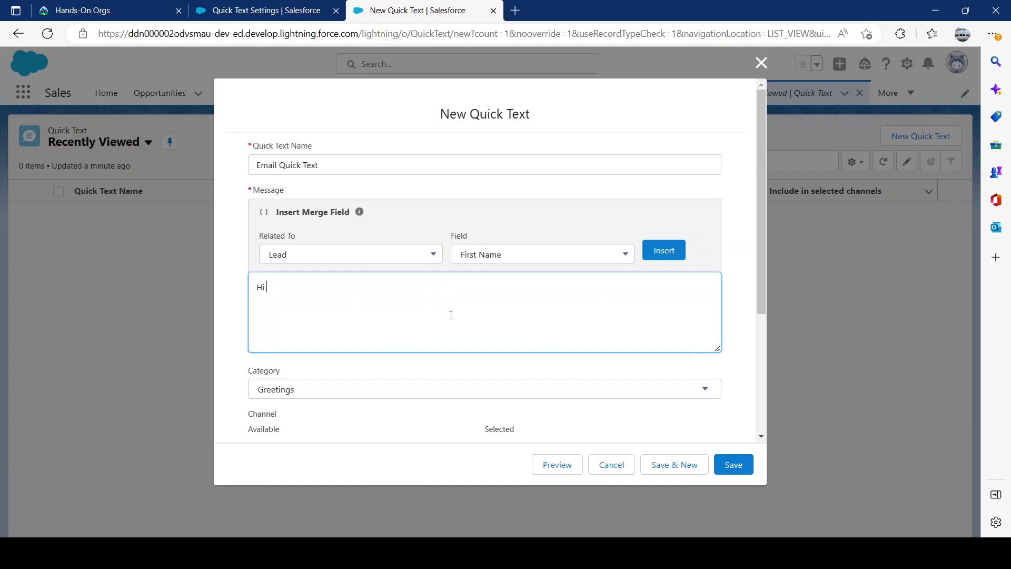
click(663, 250)
Step: Add the line asking for a phone number to call for more information, then 'Regards,'
click(430, 289)
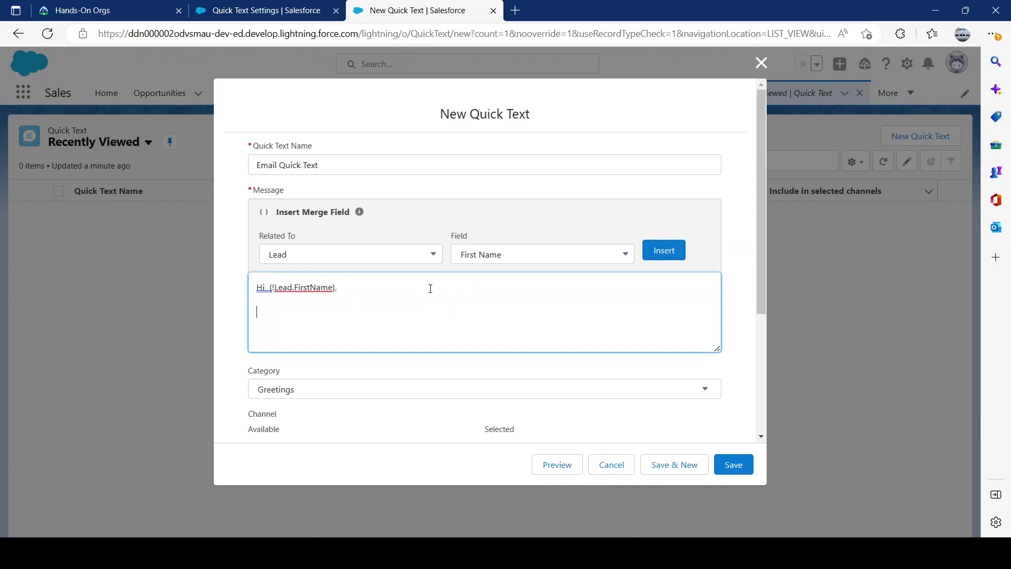
text(Please provide)
key(BackSpace)
key(BackSpace)
text(e phone number to call.)
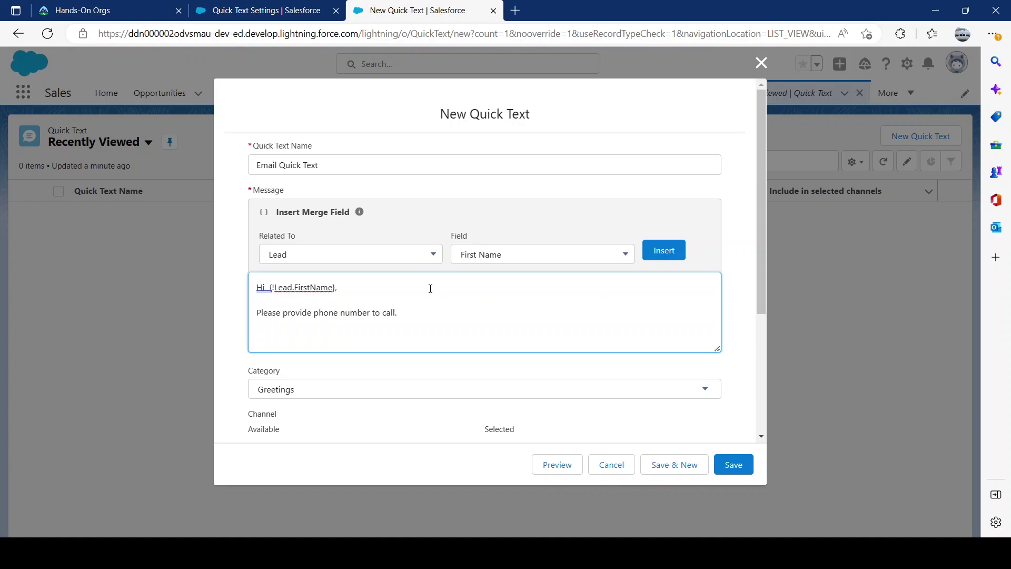
key(BackSpace)
text(for more inform)
text(ation.  )
text(Regards,)
key(Return)
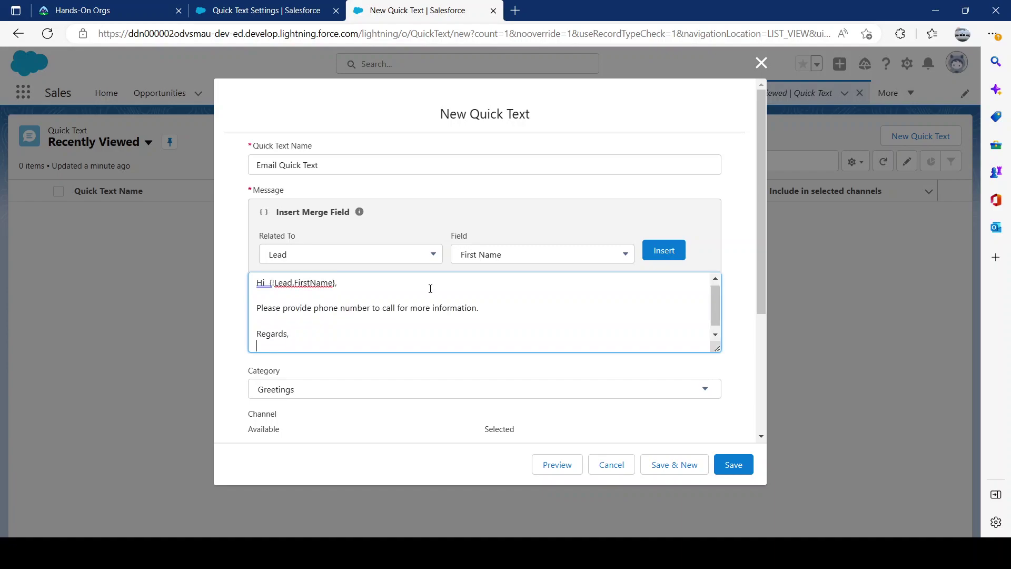
Step: Insert the {!User.FirstName} merge field below 'Regards,'
click(377, 259)
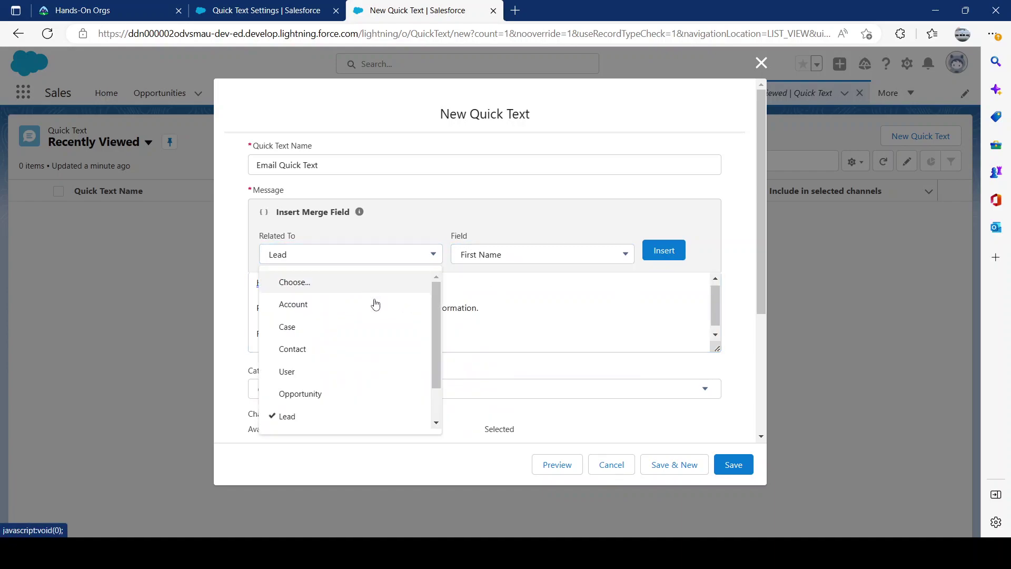
scroll(316, 321, down, 1)
click(310, 328)
click(519, 258)
scroll(560, 358, down, 3)
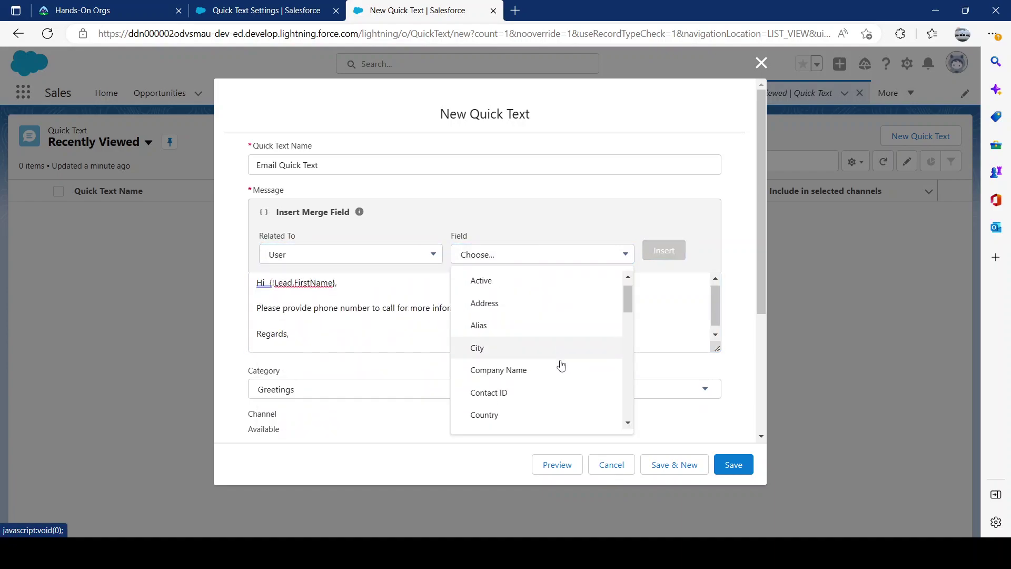
scroll(559, 377, down, 4)
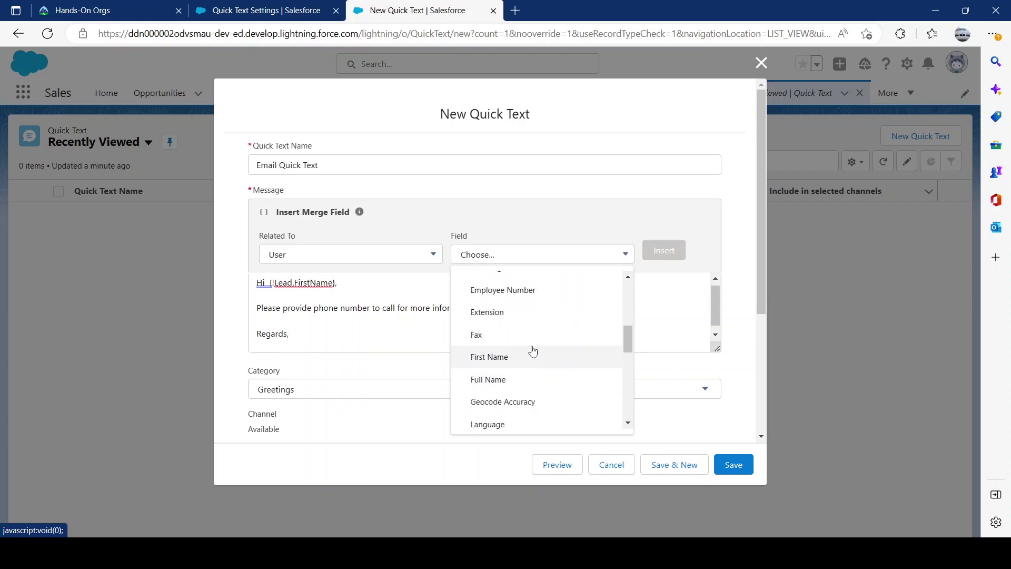
click(535, 352)
click(664, 251)
Step: Add the {!User.Phone} merge field on its own line
click(537, 257)
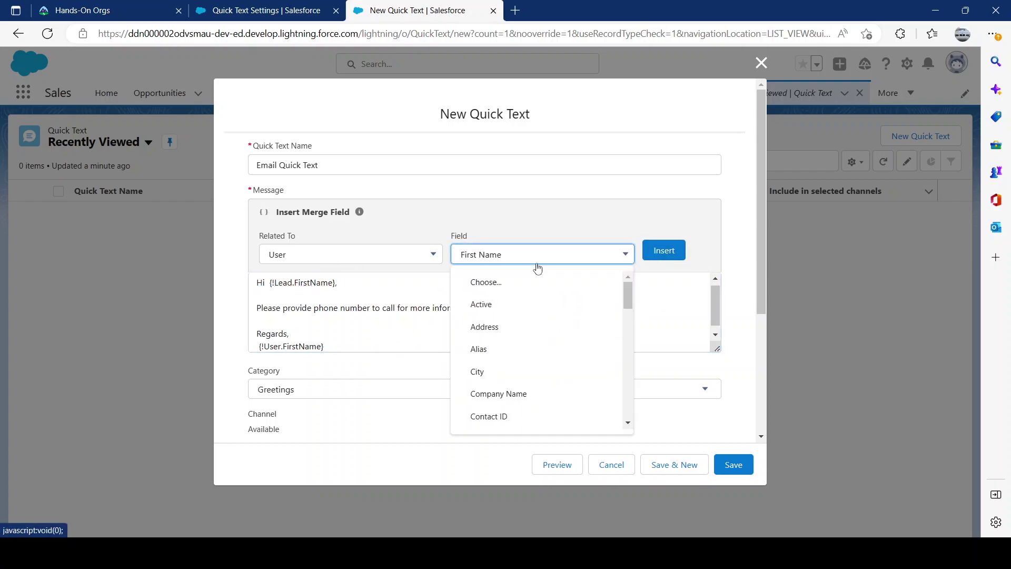
scroll(579, 366, down, 3)
scroll(579, 366, down, 1)
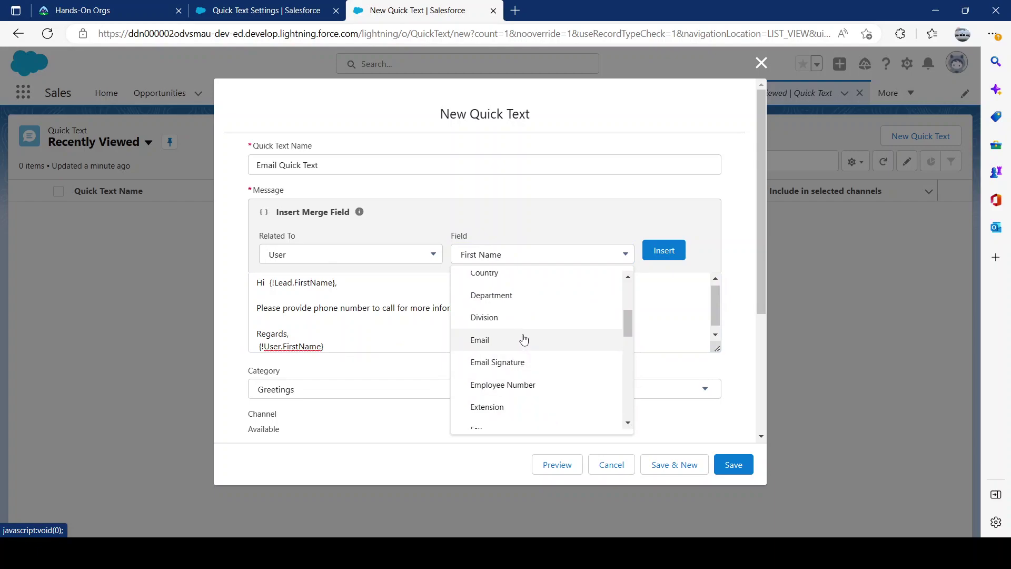
scroll(540, 387, down, 1)
scroll(537, 392, down, 4)
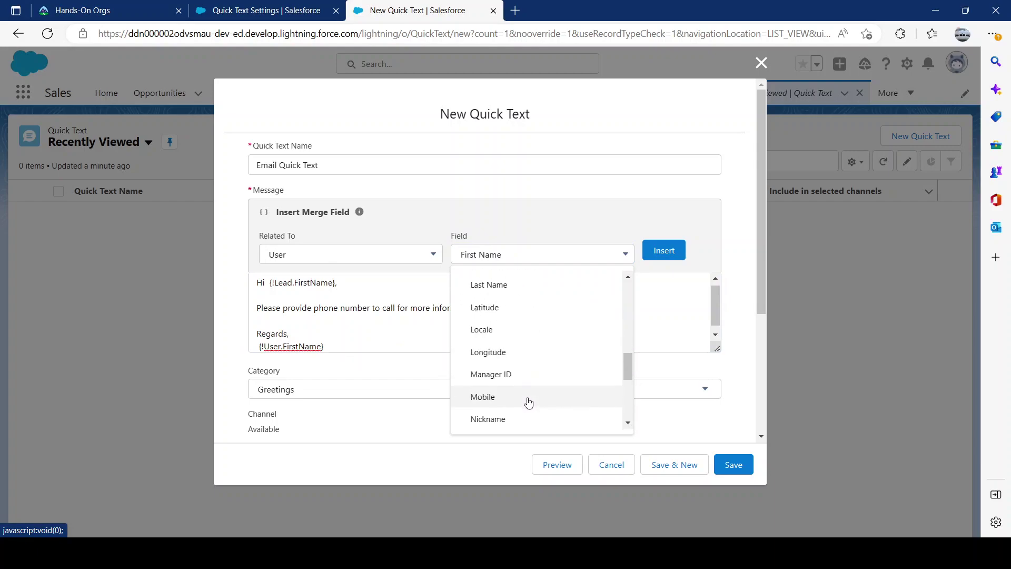
scroll(529, 400, down, 3)
click(537, 341)
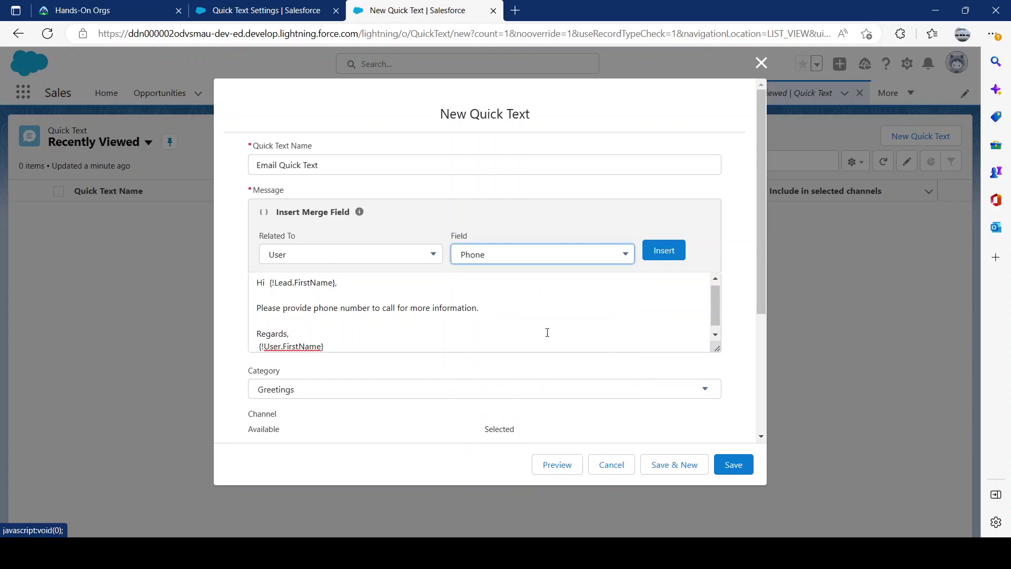
click(662, 253)
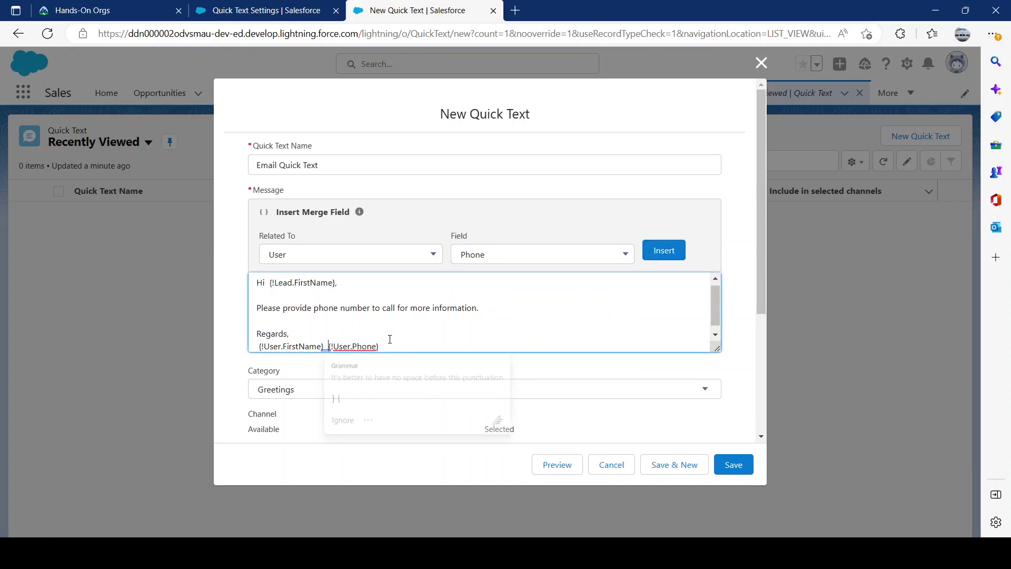
key(Return)
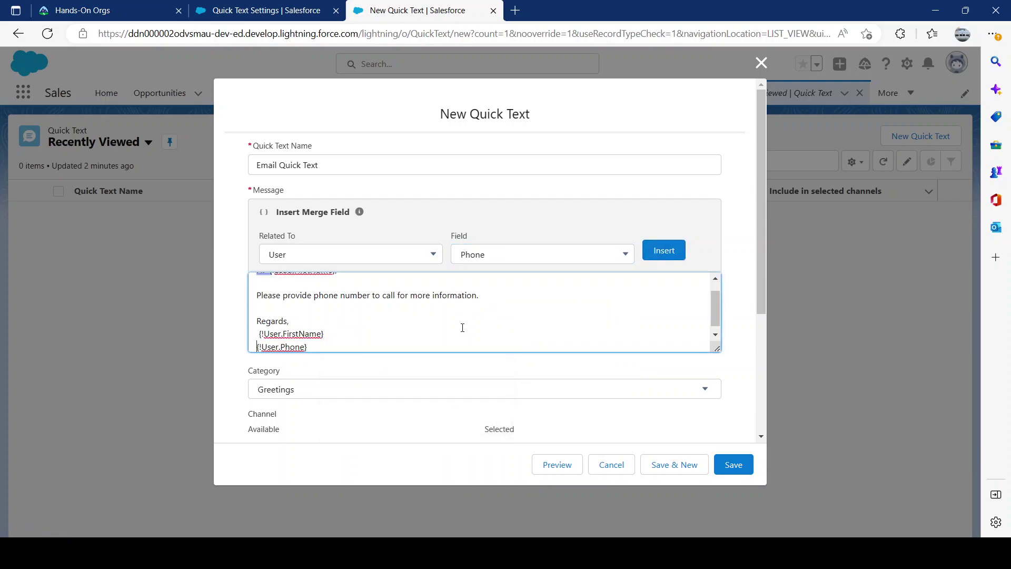
Step: Remove the space before the first-name field and make the message box taller
click(263, 333)
key(BackSpace)
scroll(332, 354, down, 2)
scroll(345, 332, up, 1)
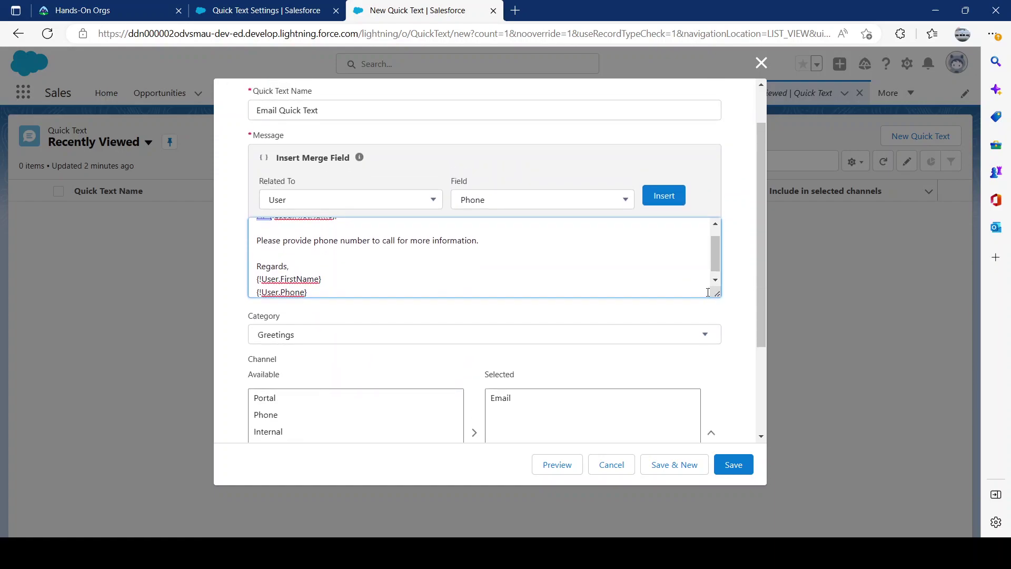
drag(718, 294, 718, 358)
scroll(420, 319, up, 1)
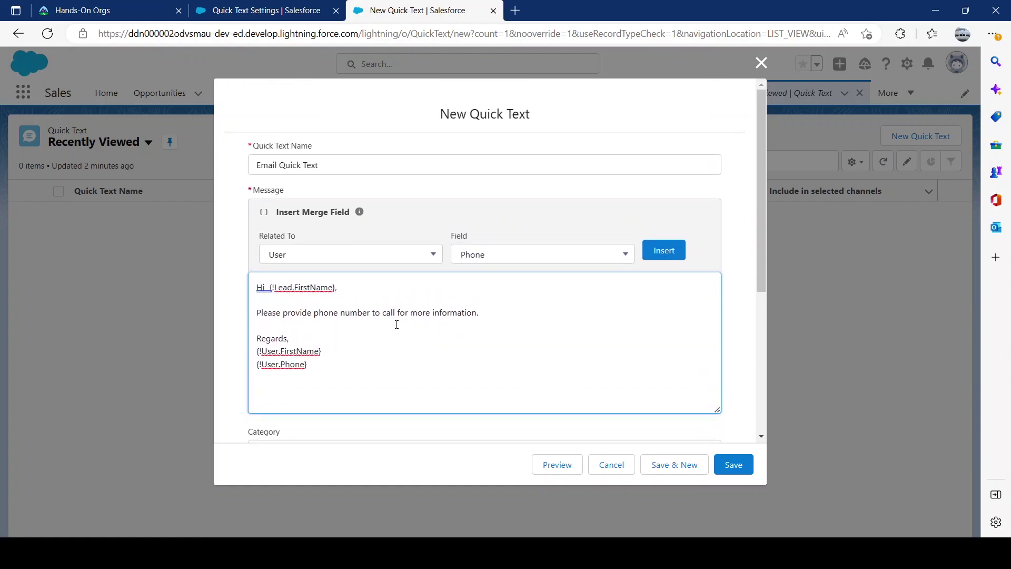
scroll(397, 324, down, 2)
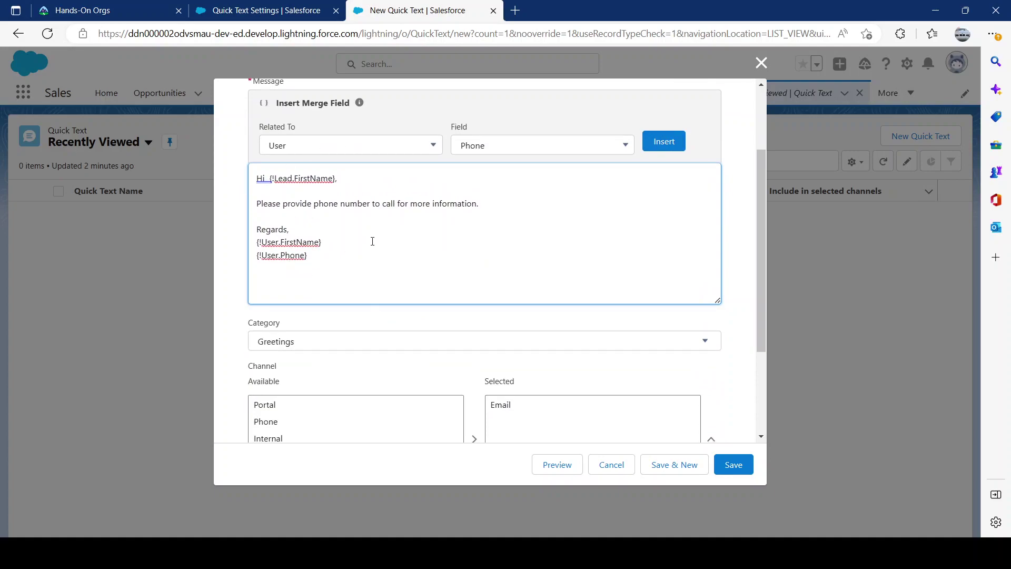
scroll(362, 352, down, 1)
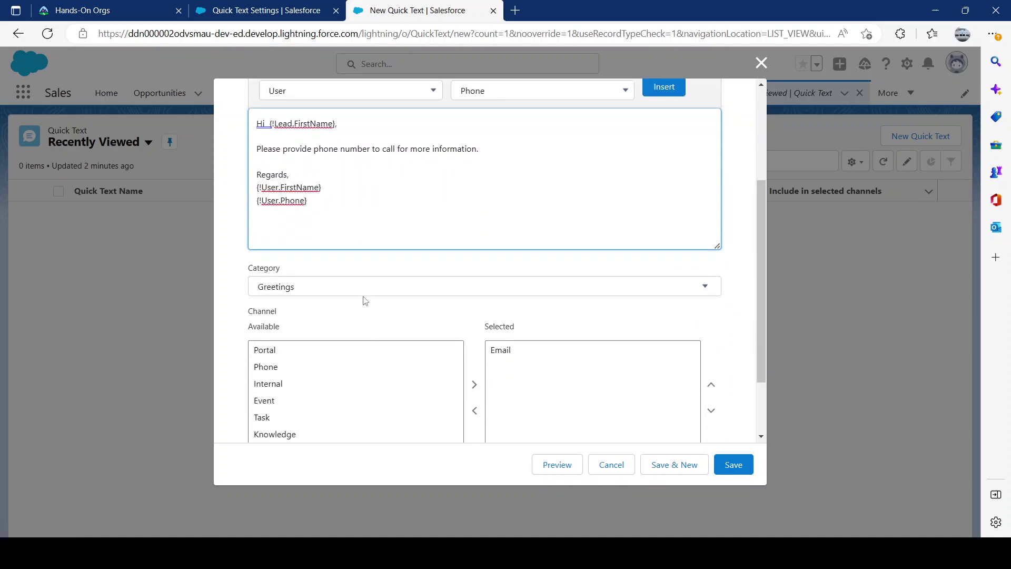
Step: Change the Category from Greetings to --None-- and check the channel settings below
click(339, 288)
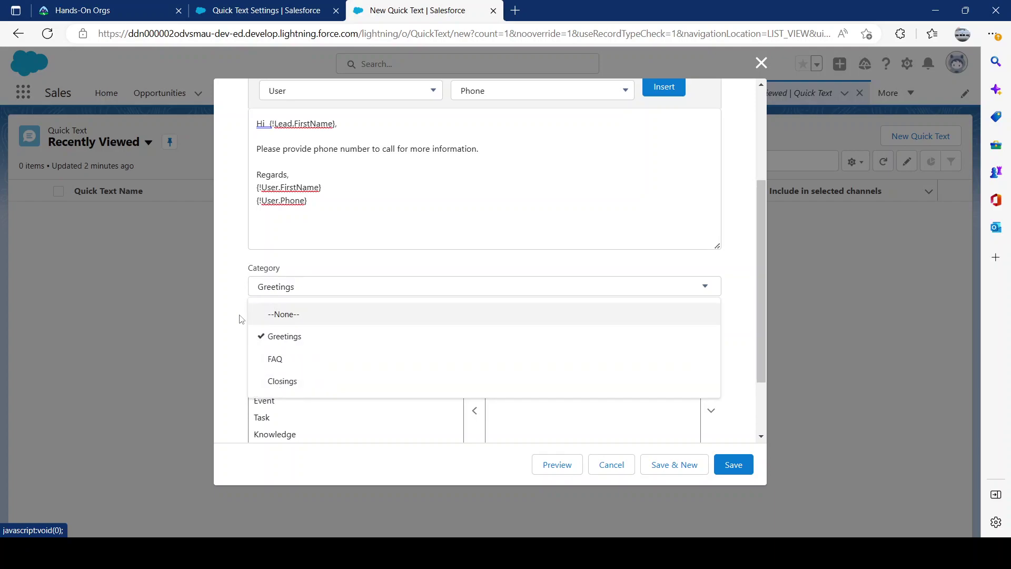
click(291, 318)
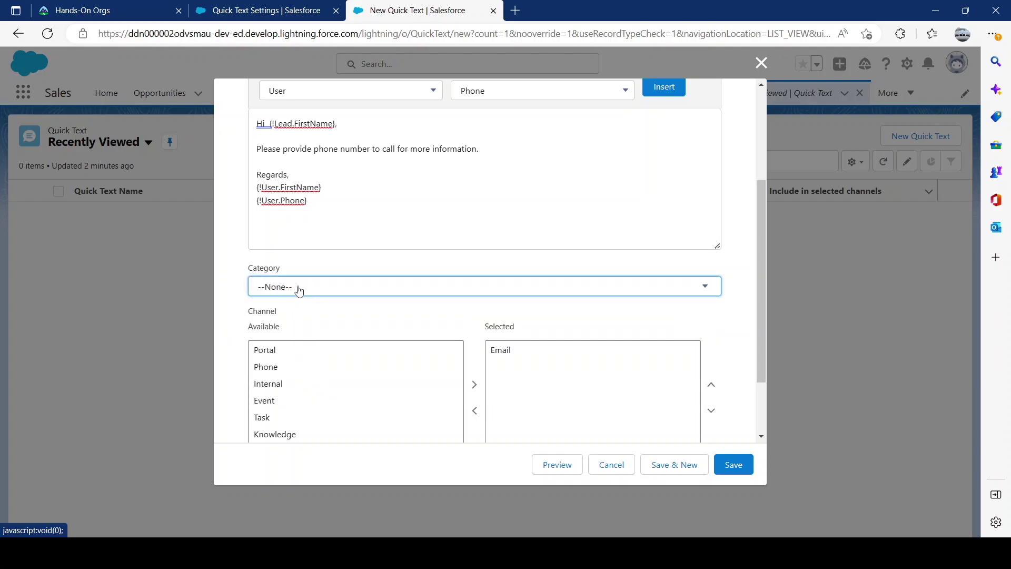
click(298, 286)
click(300, 316)
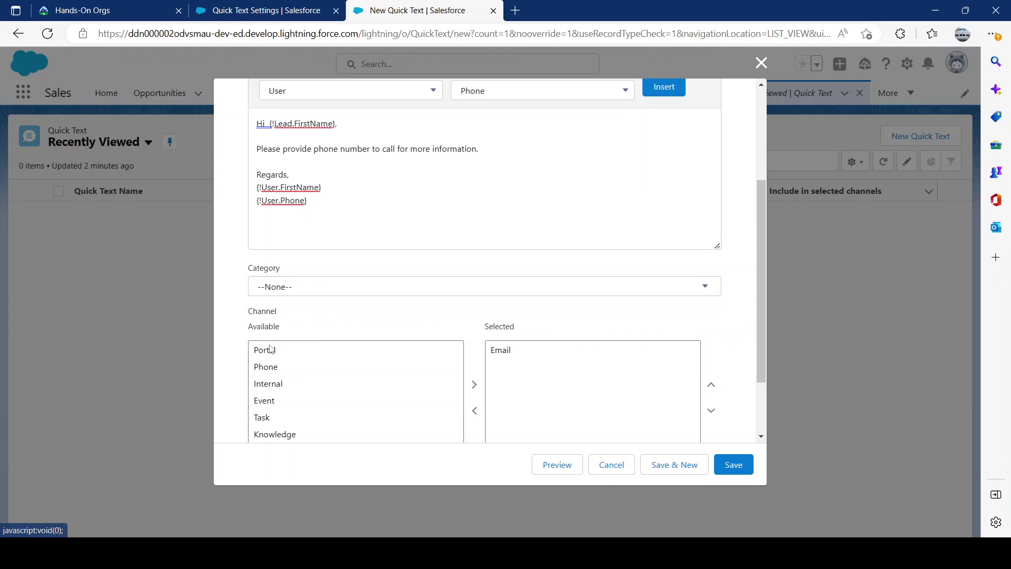
scroll(343, 432, down, 2)
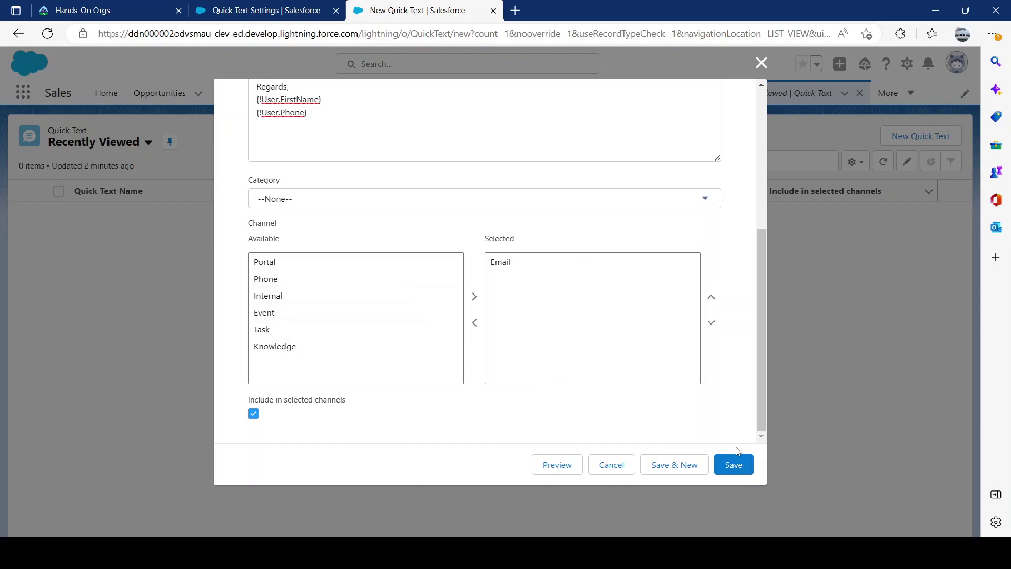
click(734, 465)
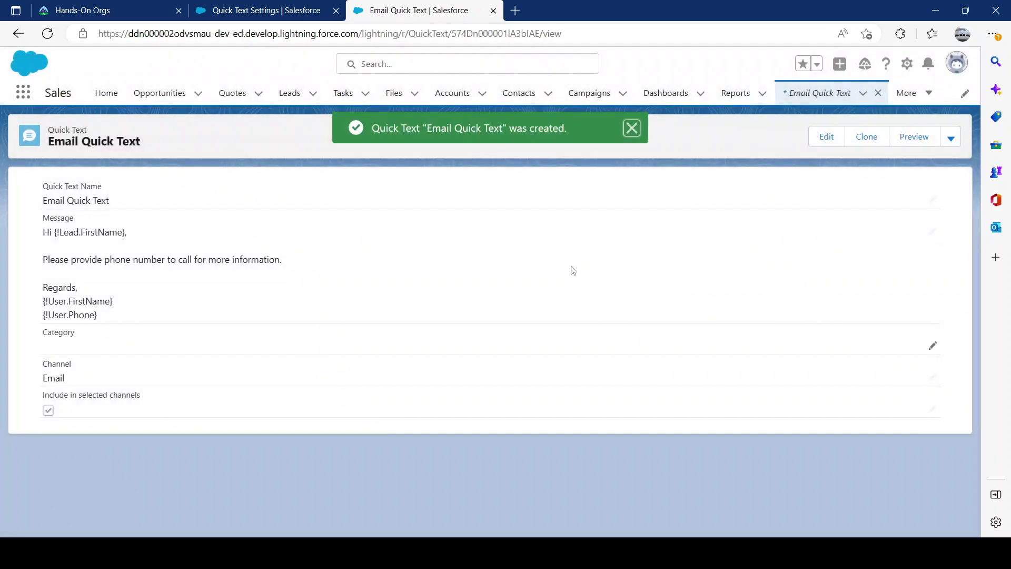
click(631, 128)
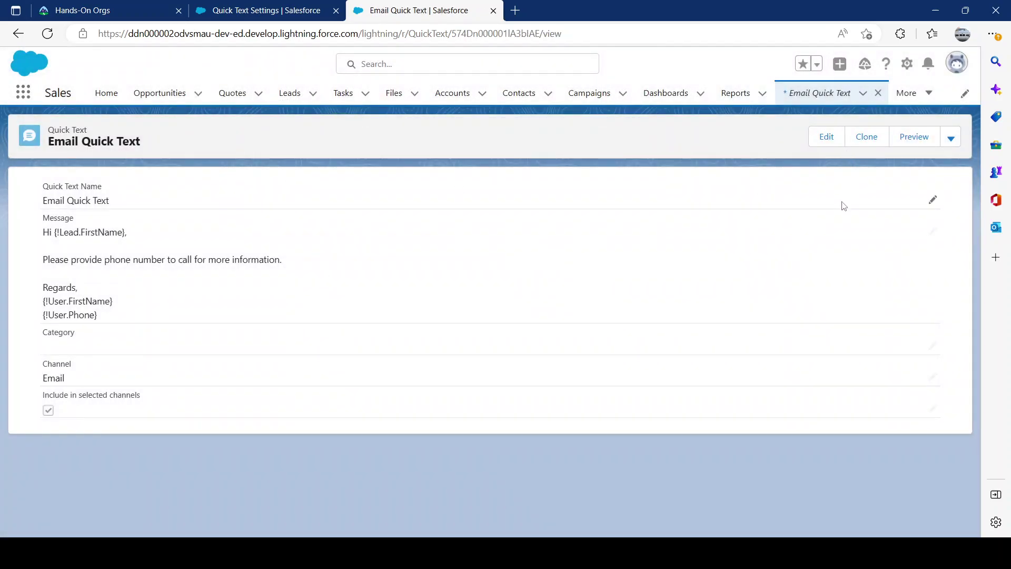
click(914, 137)
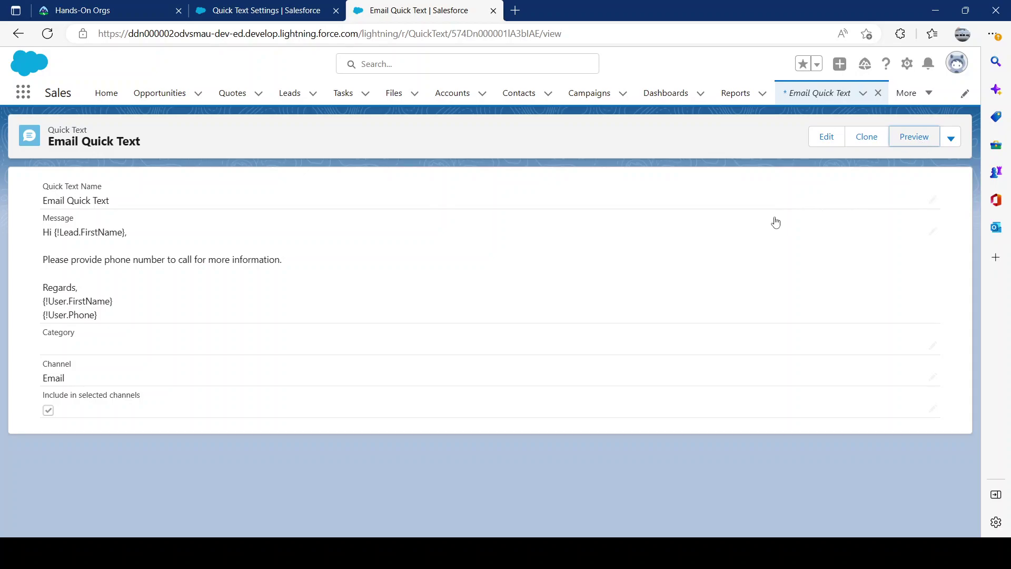
click(385, 171)
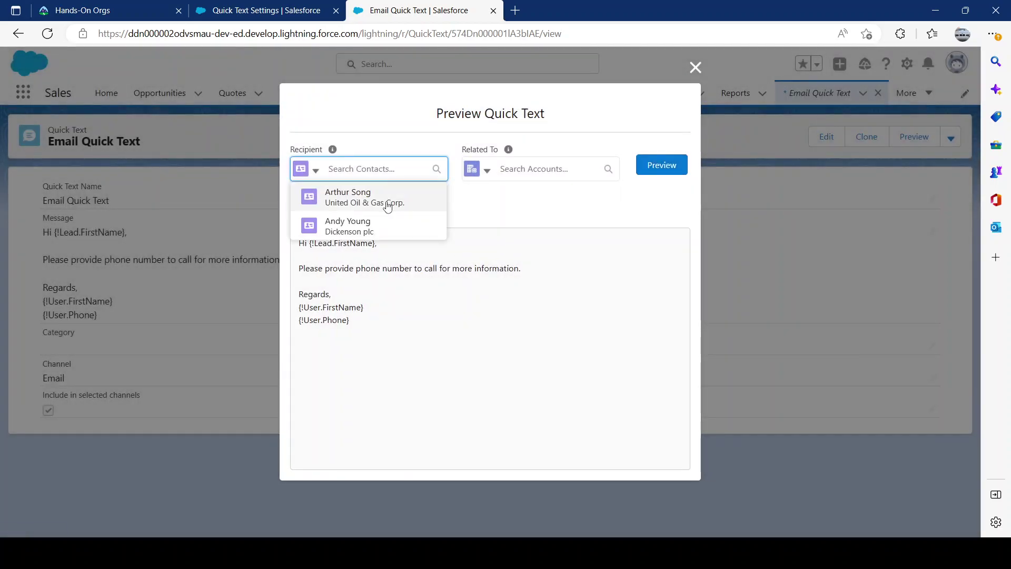
click(361, 224)
click(540, 158)
click(530, 191)
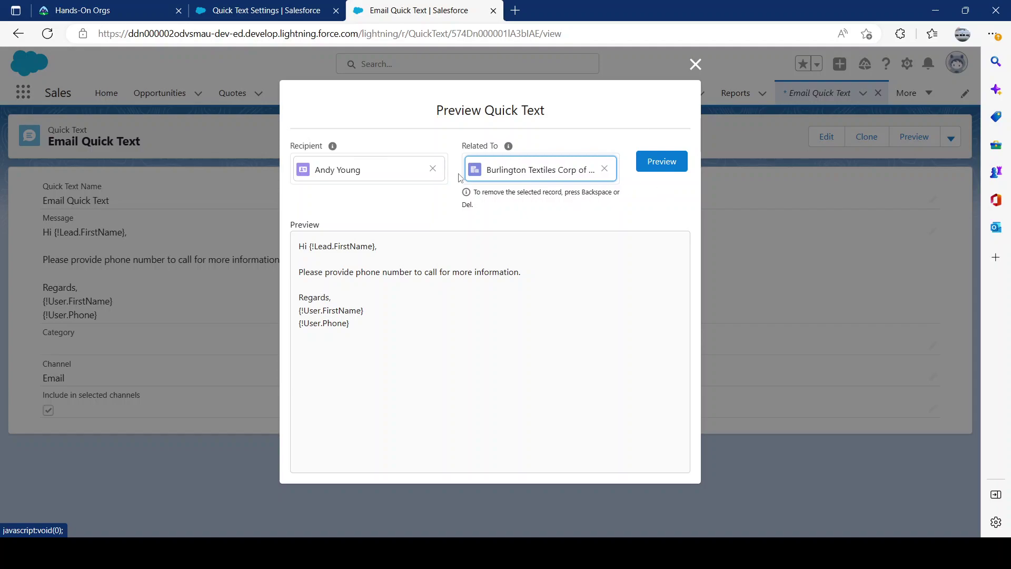
click(661, 161)
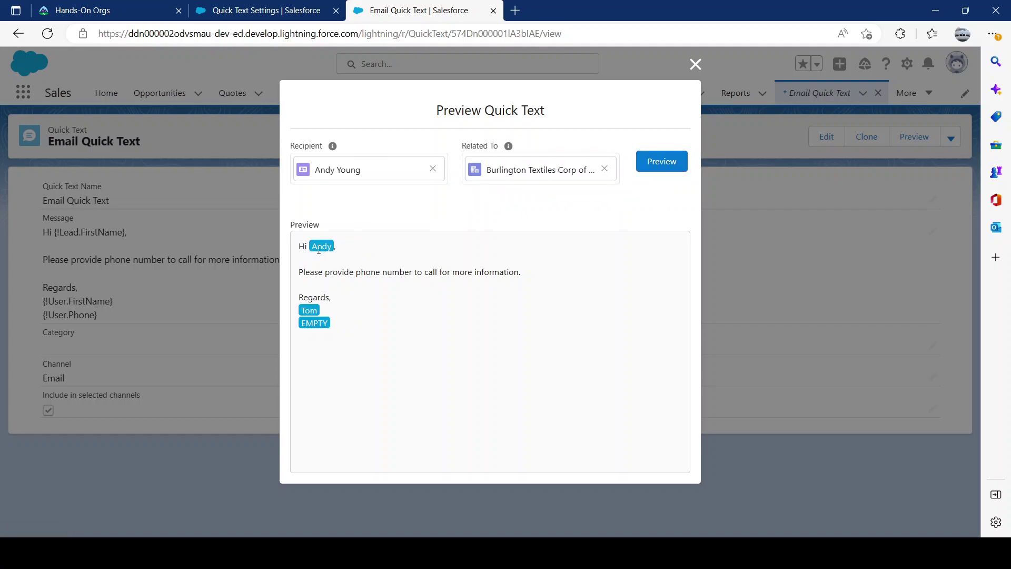
drag(319, 250, 432, 351)
click(443, 393)
click(689, 68)
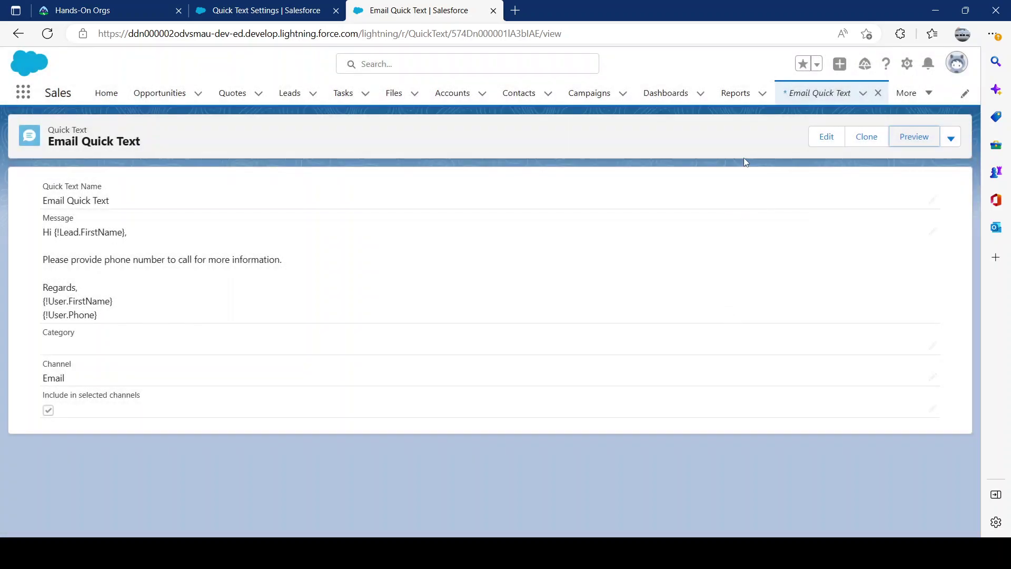
Step: Open a lead record and start an email from it
click(289, 93)
click(108, 212)
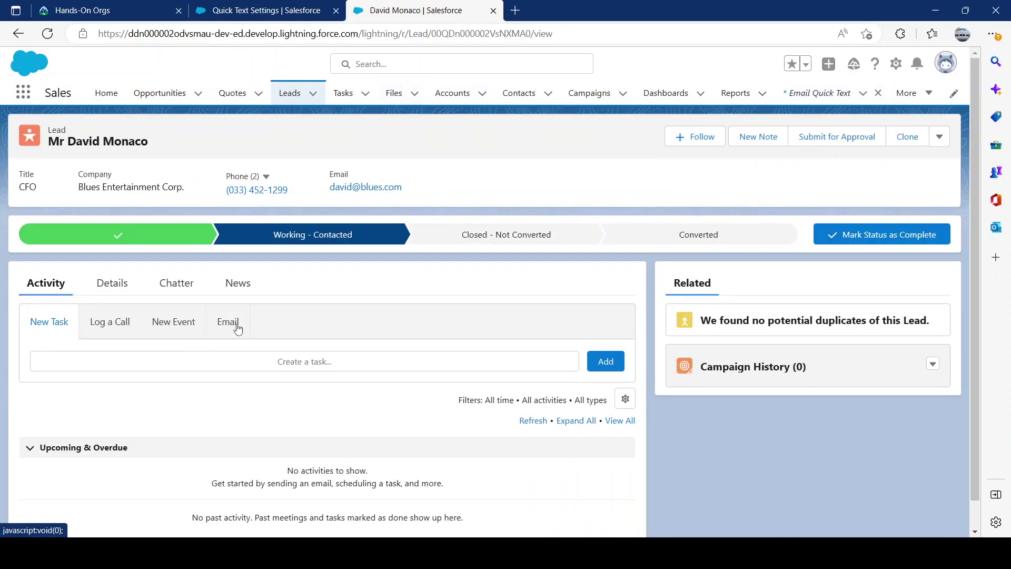
click(237, 324)
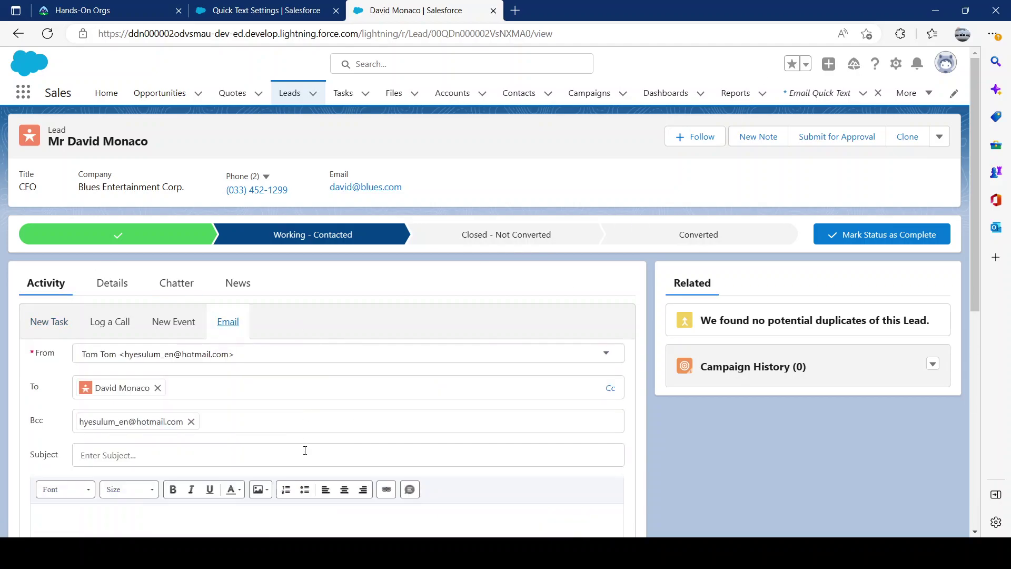
Step: Start an email from the Burlington Textiles Corp of America account
click(453, 93)
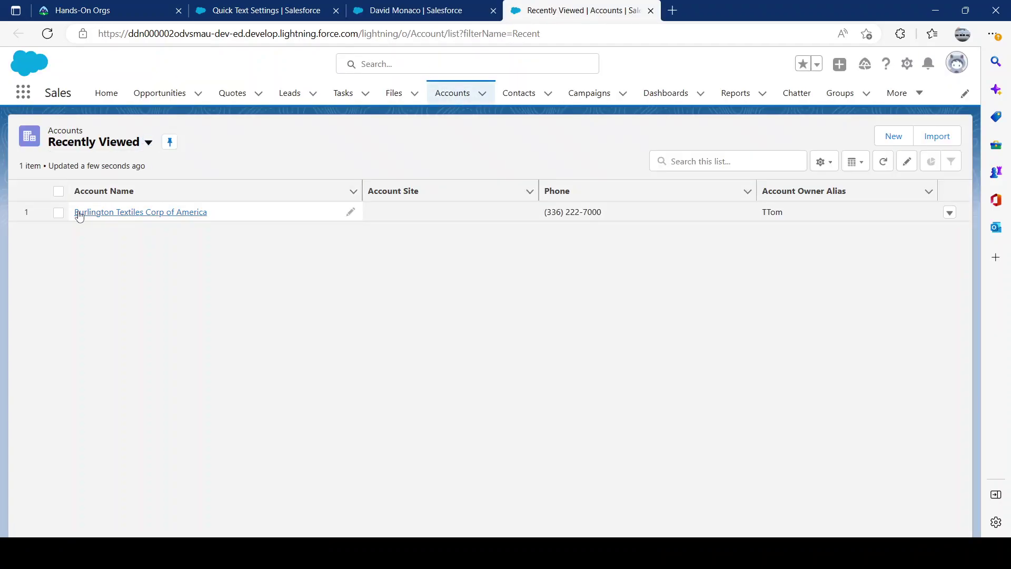
click(81, 210)
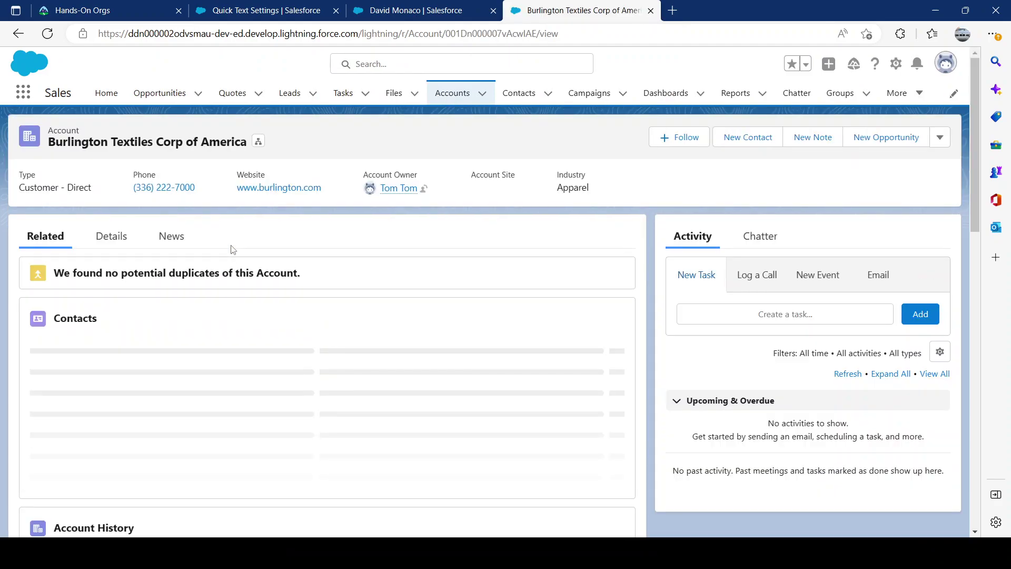
scroll(178, 289, down, 5)
scroll(823, 290, up, 5)
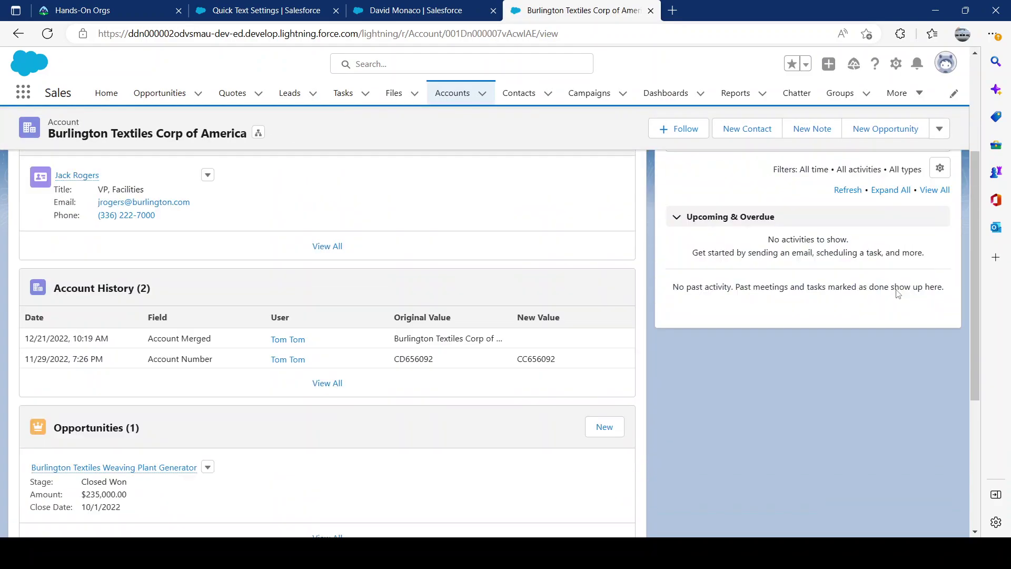
click(878, 276)
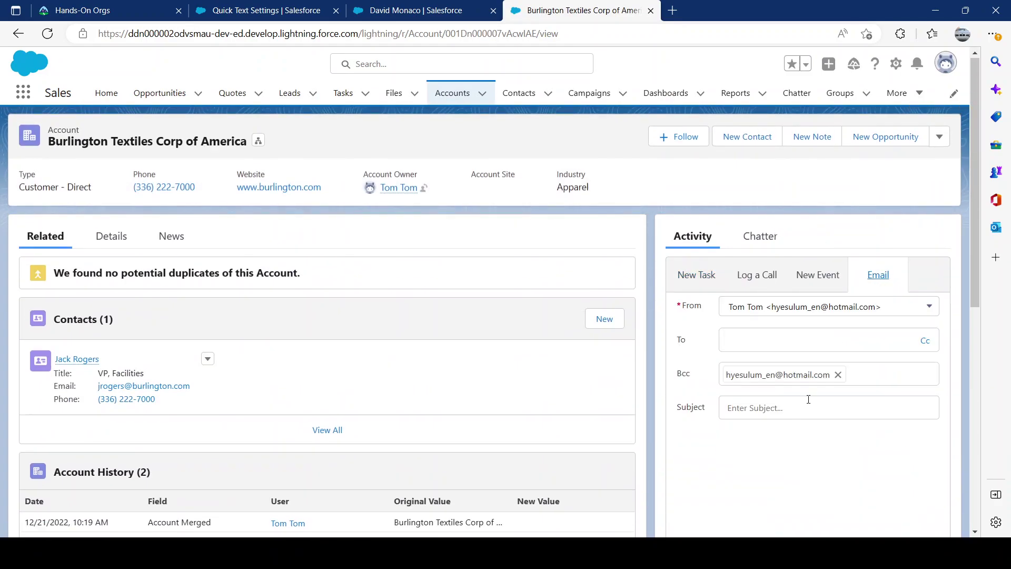
scroll(708, 333, down, 3)
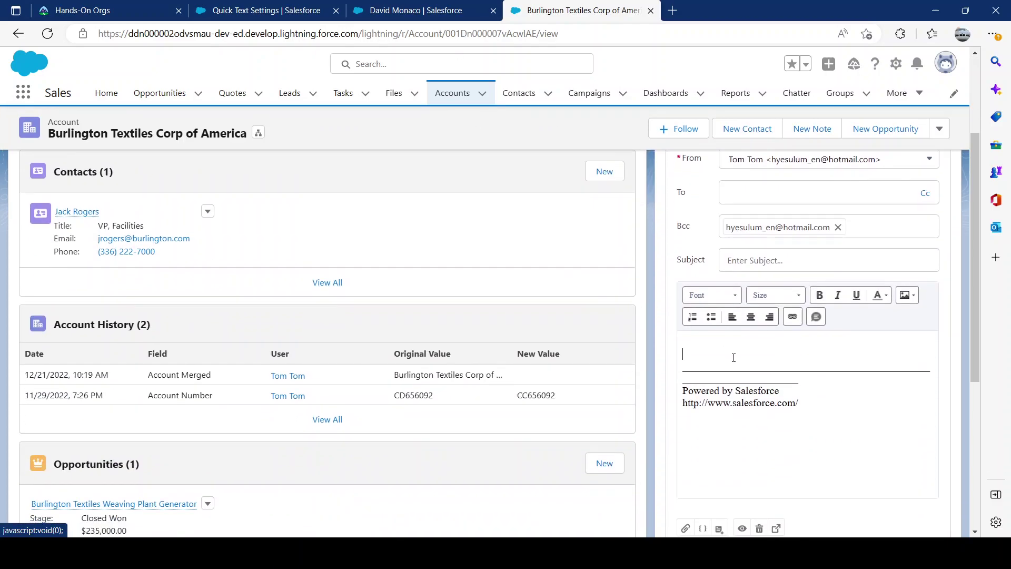
Step: Insert the Email Quick Text into the account's email draft
click(816, 317)
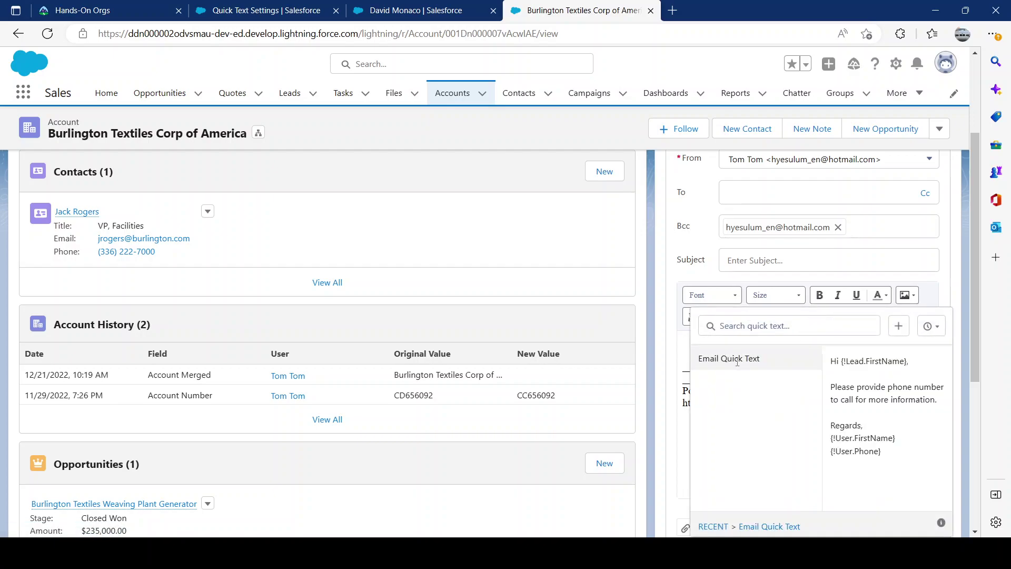
click(740, 358)
drag(710, 403, 646, 319)
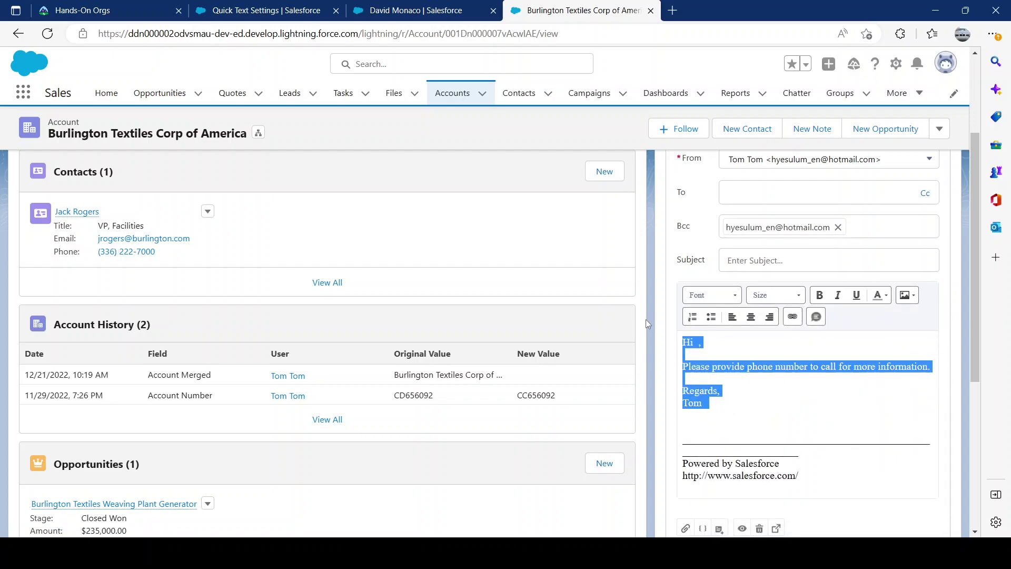
scroll(724, 463, down, 5)
scroll(737, 316, up, 5)
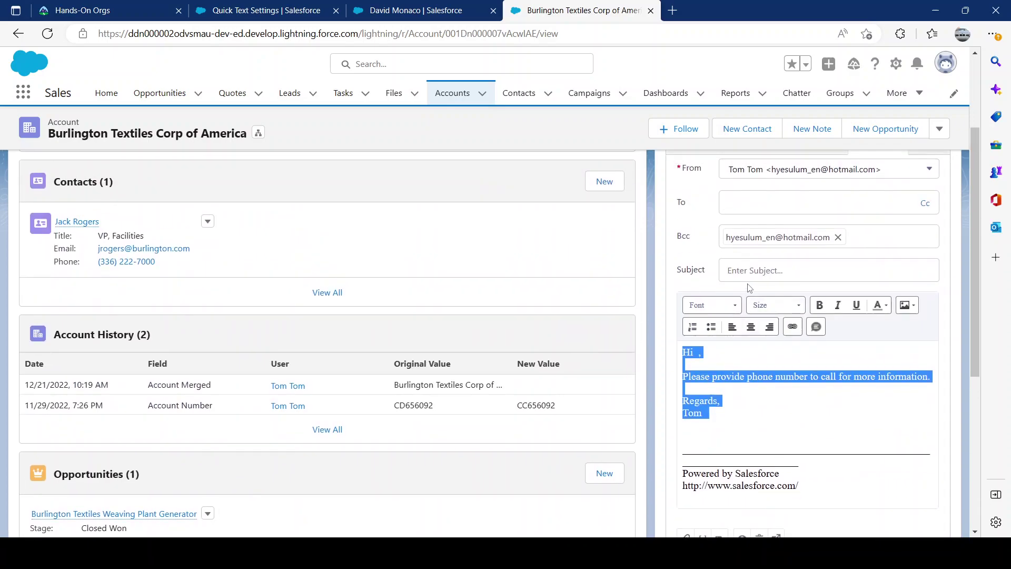
click(752, 270)
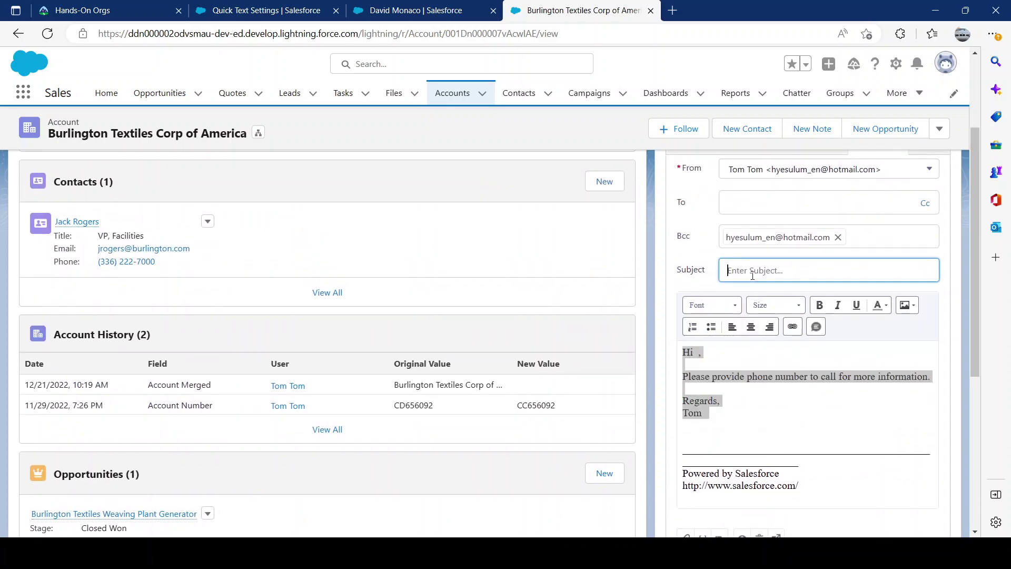
Step: On the lead, replace the default email body with the Email Quick Text
click(416, 10)
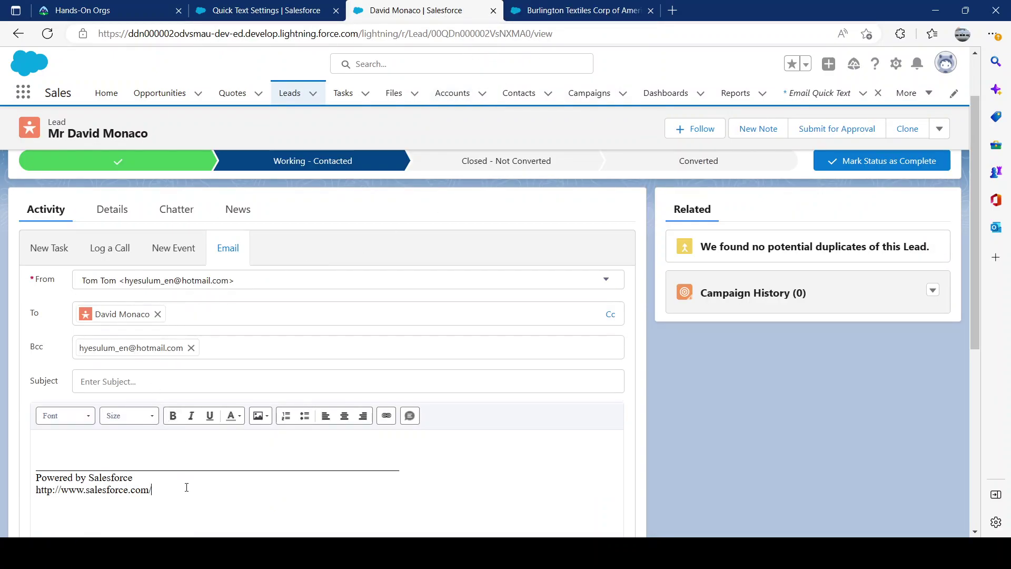
drag(158, 503, 15, 435)
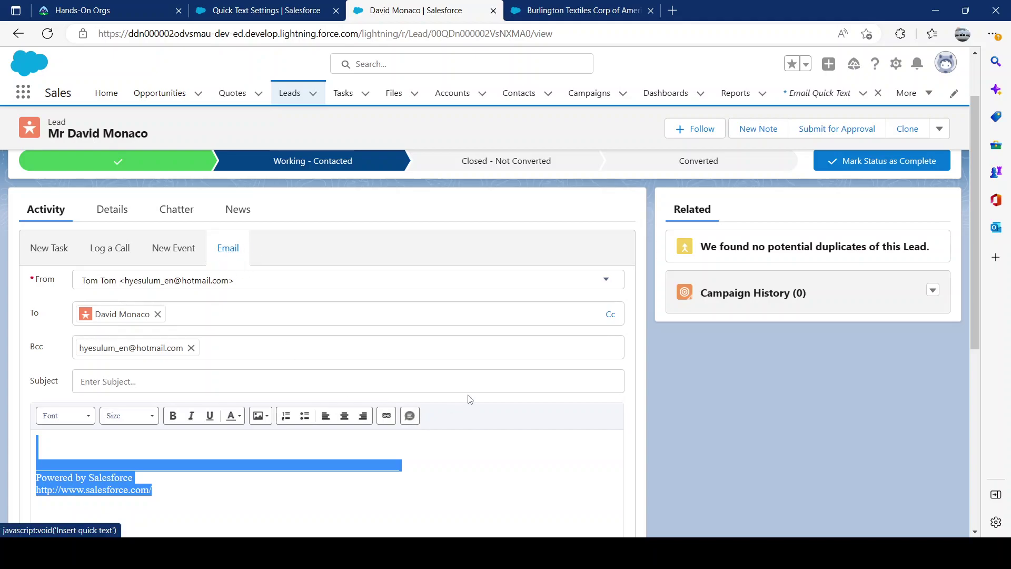
click(409, 415)
click(161, 463)
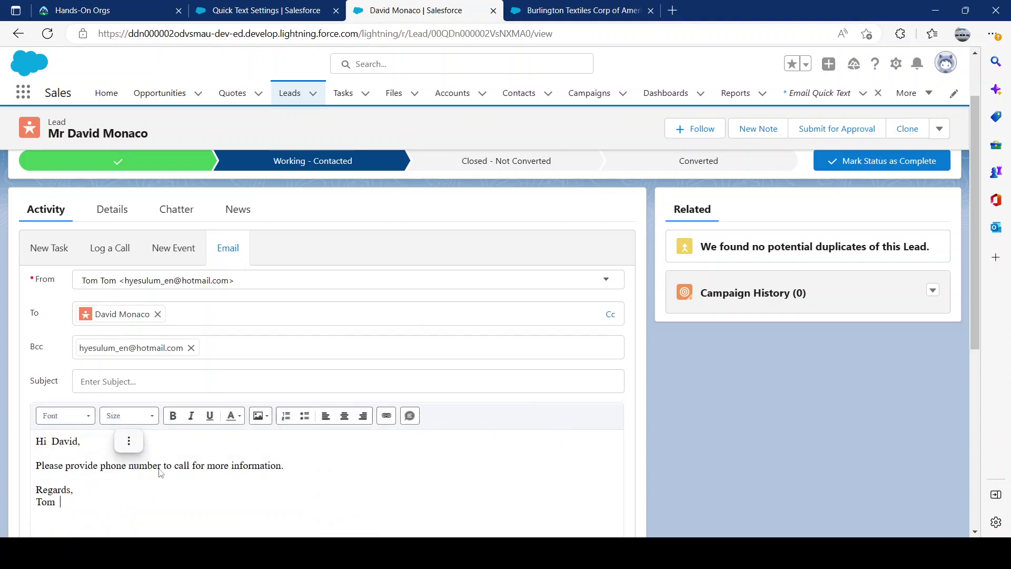
scroll(155, 436, up, 5)
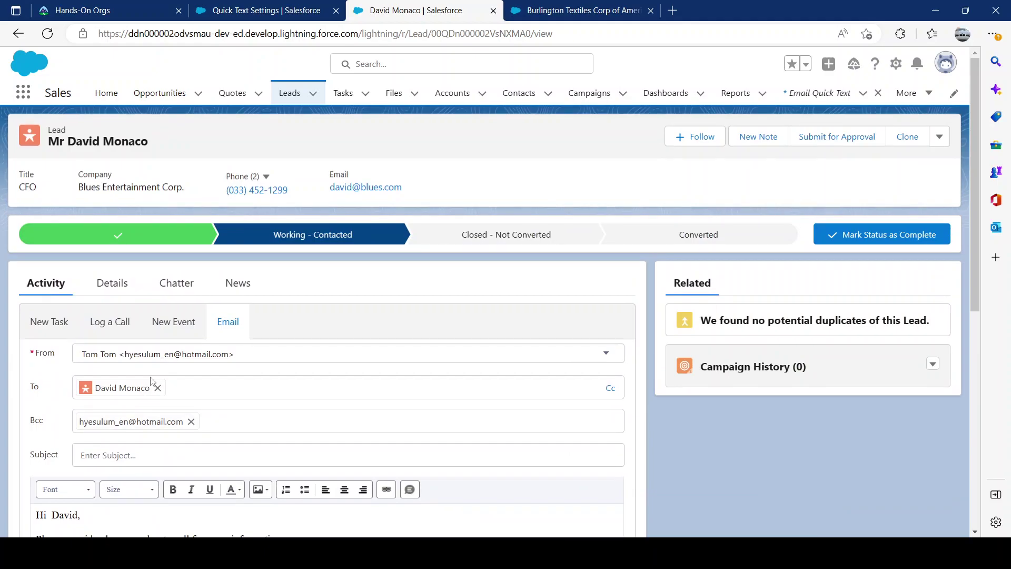
scroll(191, 367, down, 4)
drag(83, 293, 27, 299)
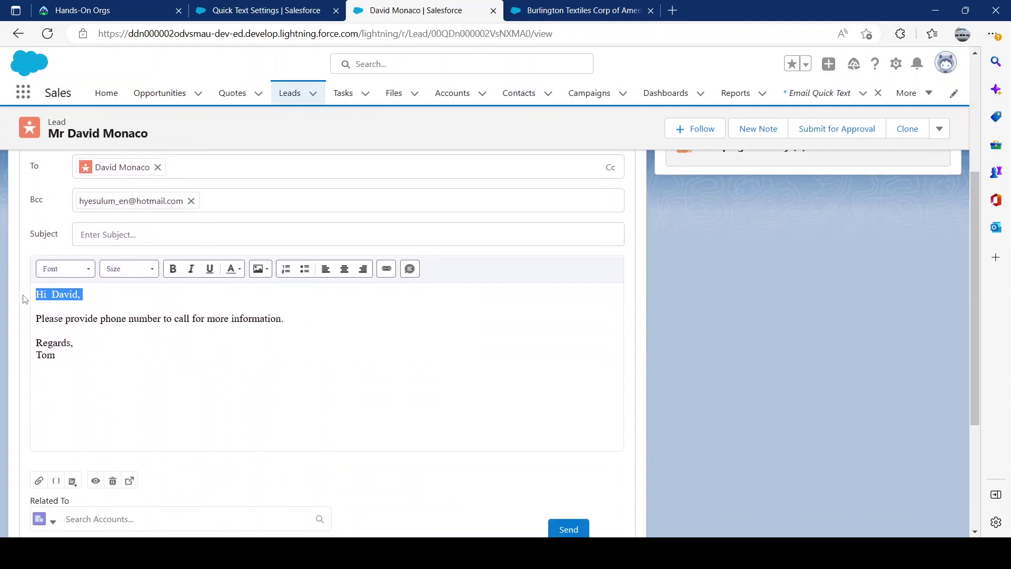
scroll(154, 400, up, 2)
Step: Return to the account's email draft to compare its inserted quick text
click(551, 12)
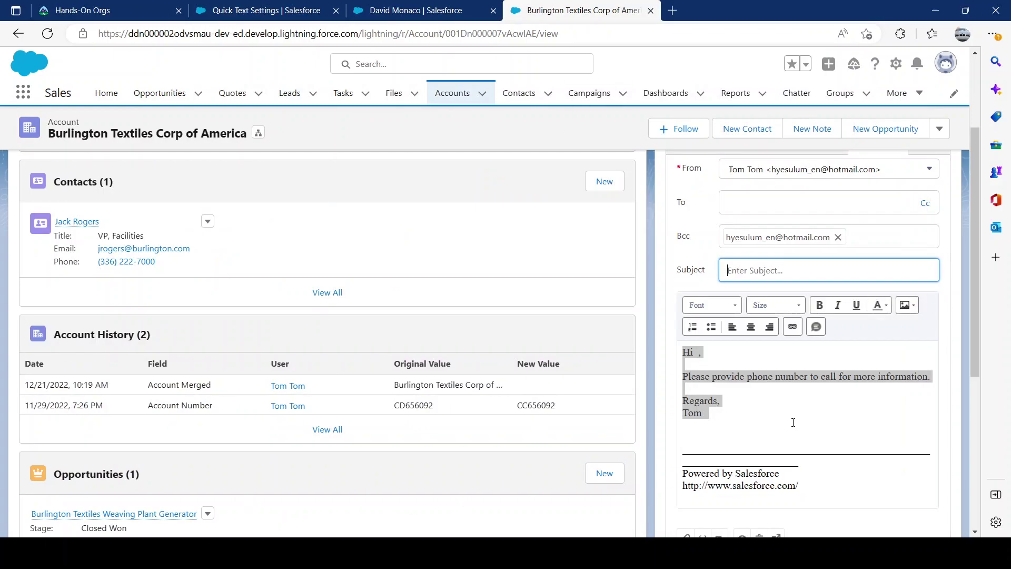
click(710, 365)
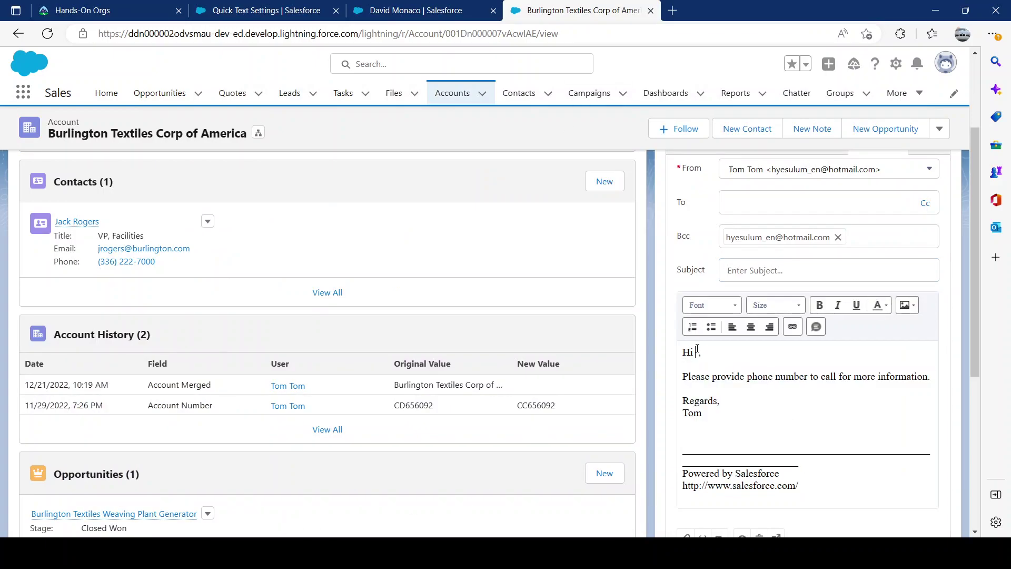
scroll(122, 249, up, 3)
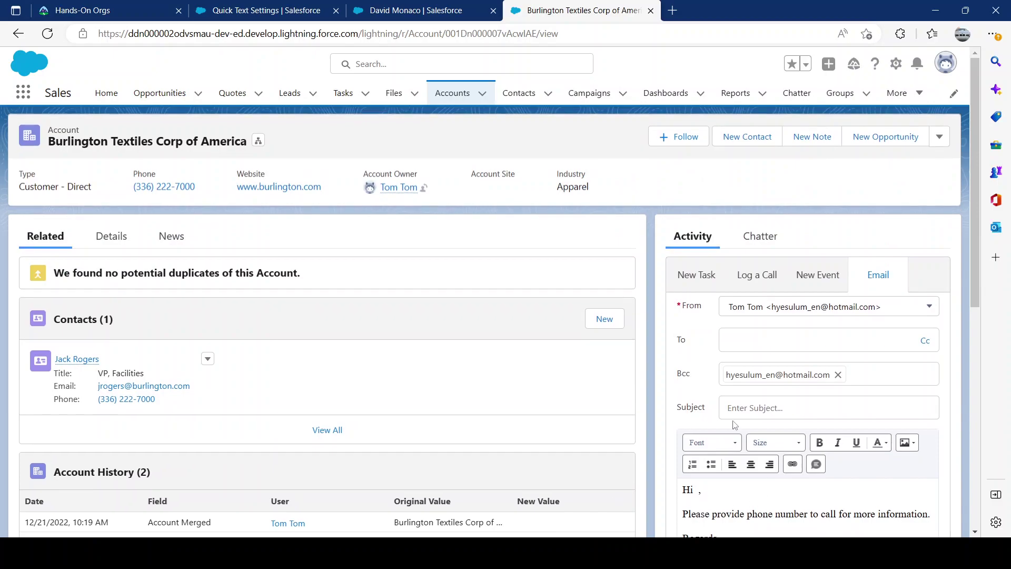
scroll(726, 368, down, 3)
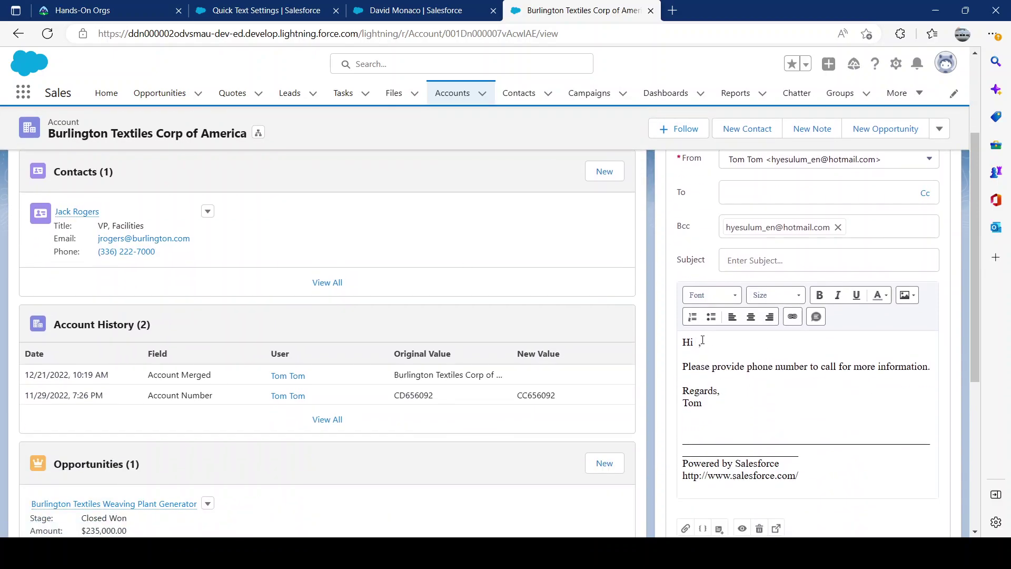
scroll(691, 248, up, 3)
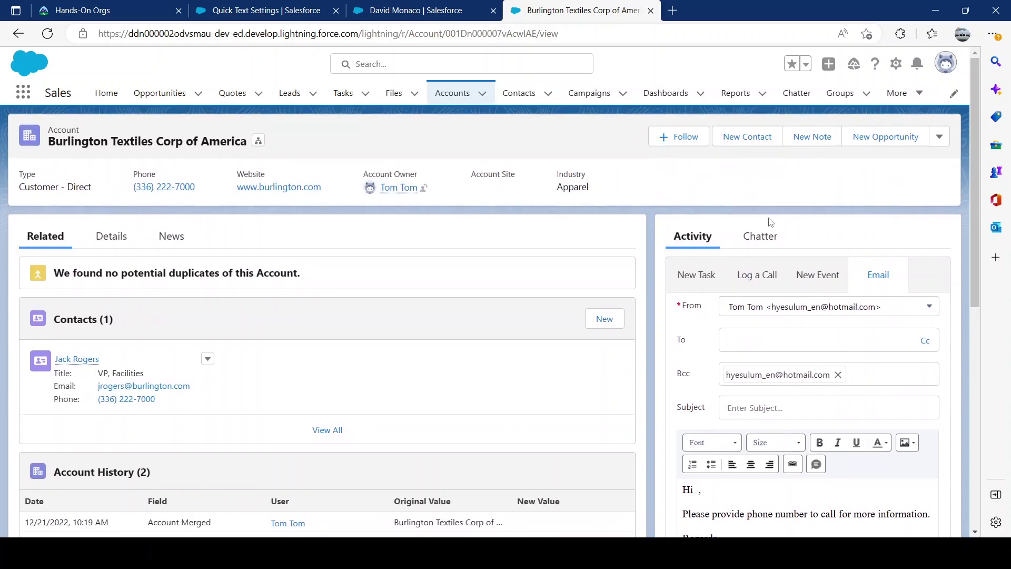
Step: Check the lead's Log a Call comments for quick text, see 'No quick text yet!', and return to the account
click(406, 17)
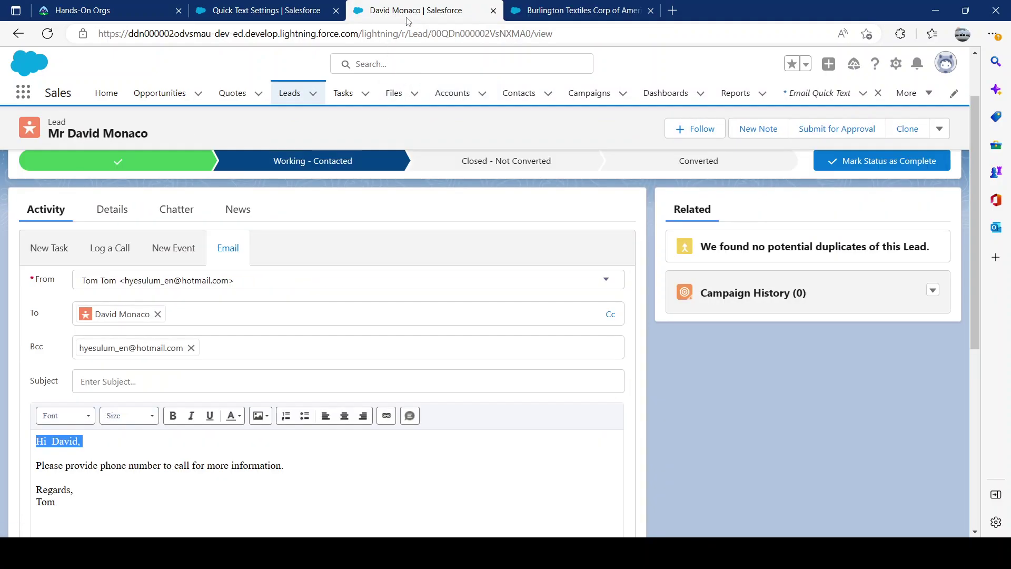
click(121, 254)
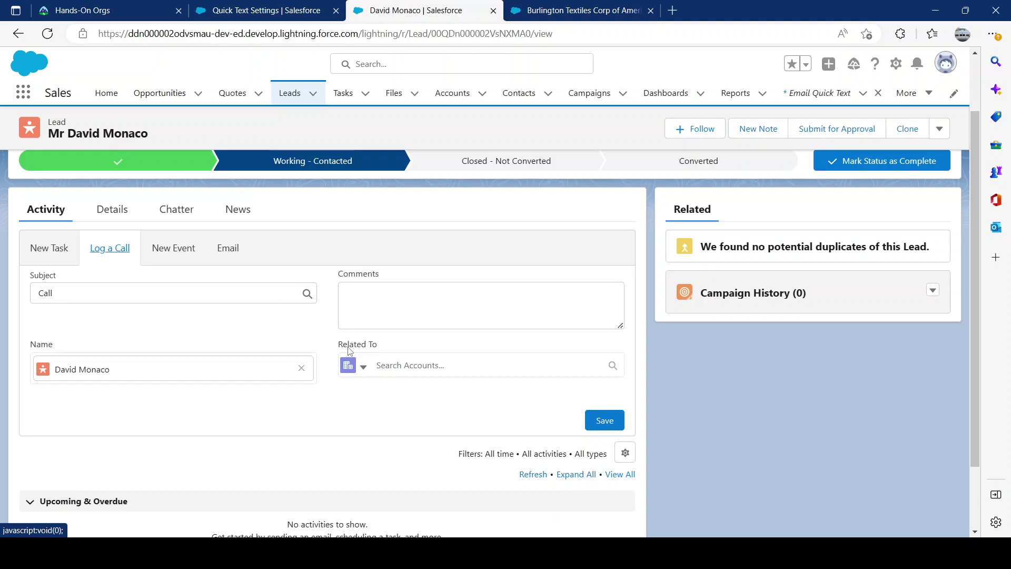
click(345, 294)
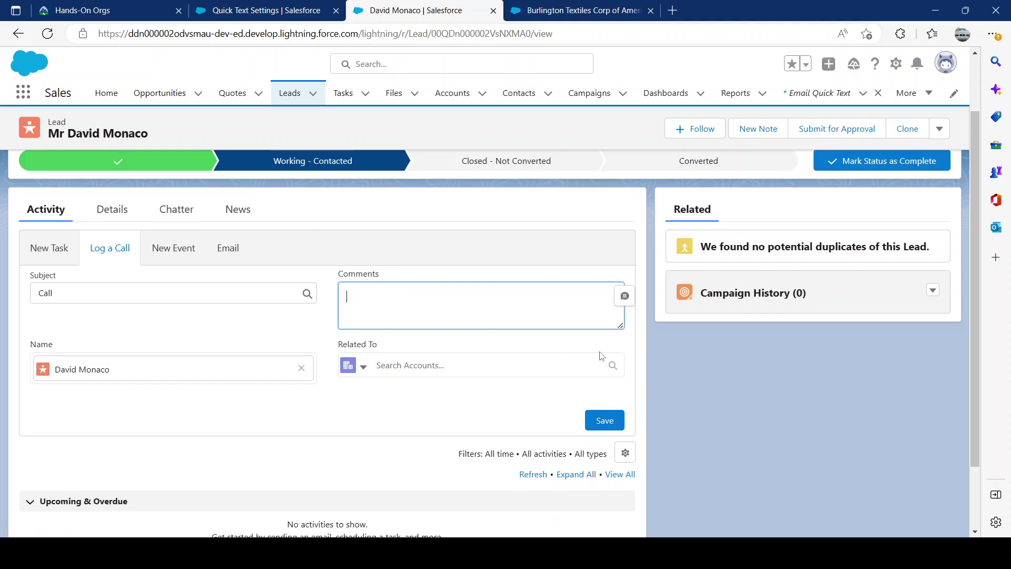
click(625, 297)
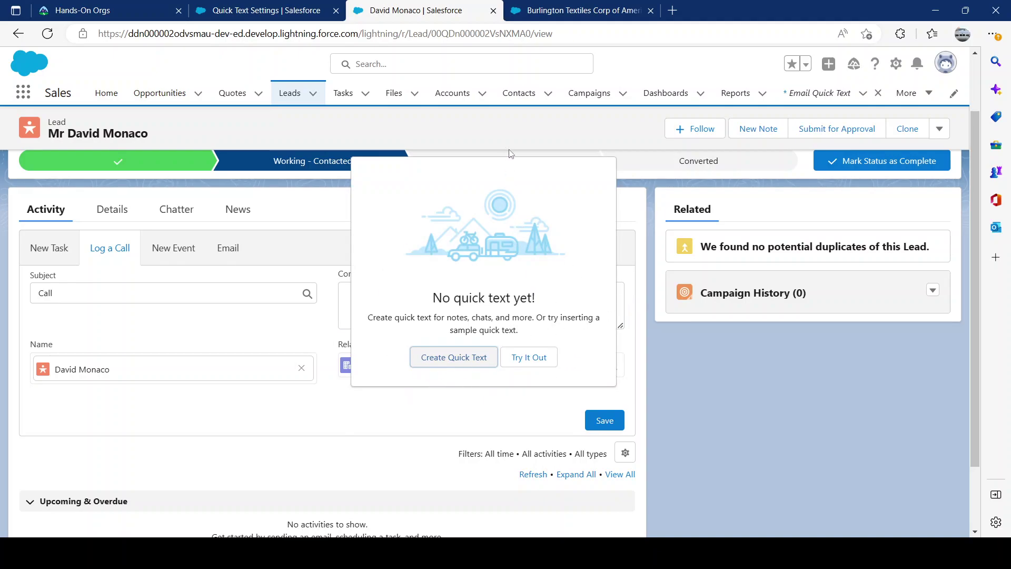
click(619, 13)
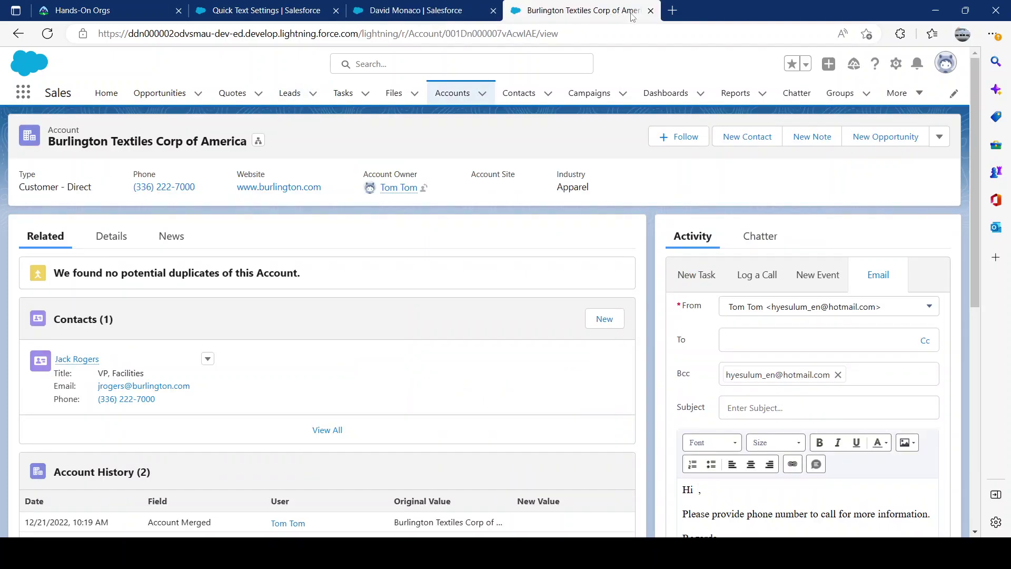
Step: Open the Email Quick Text record for editing from the Quick Text list
click(24, 93)
text(quic)
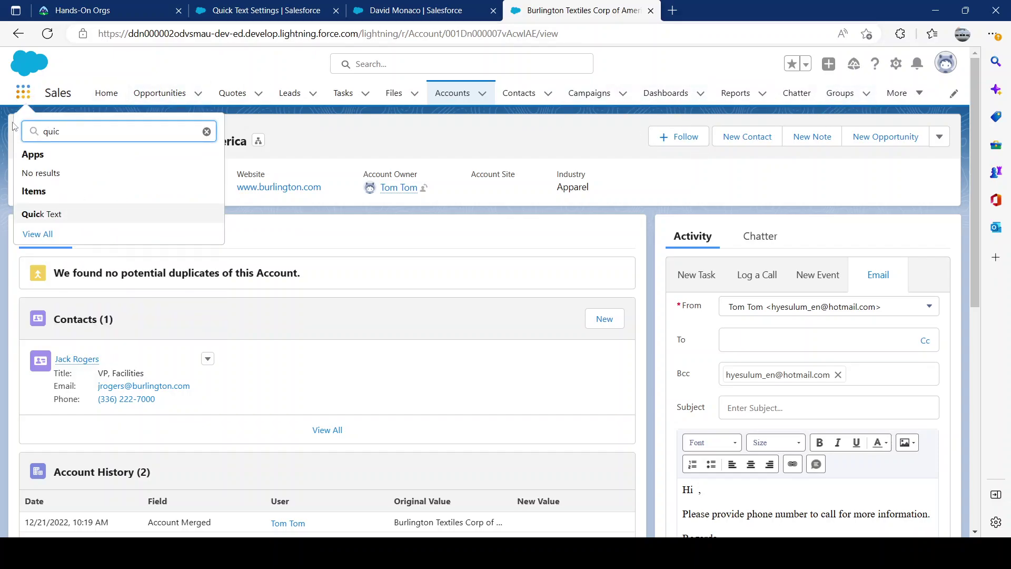
click(59, 213)
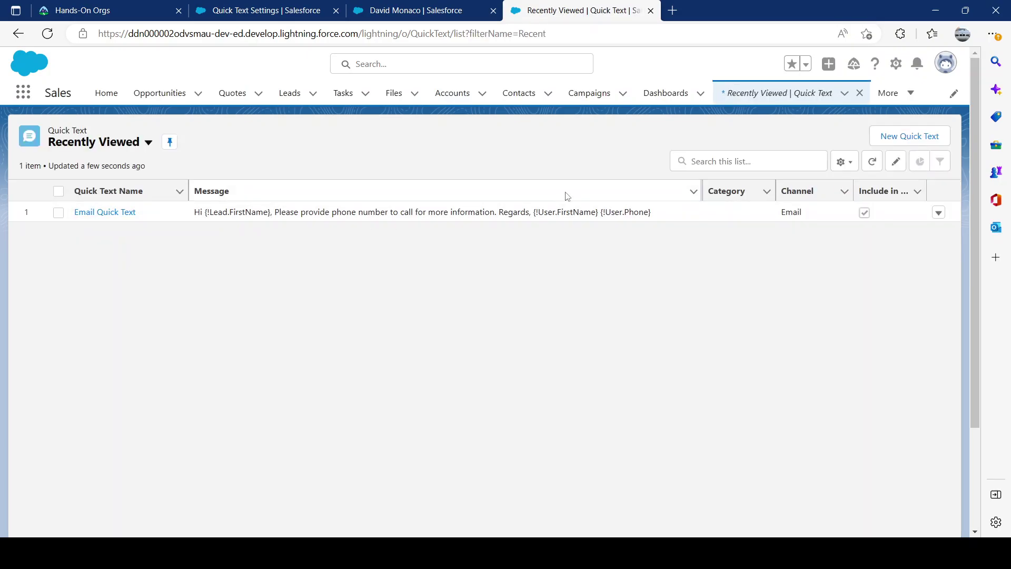
click(940, 214)
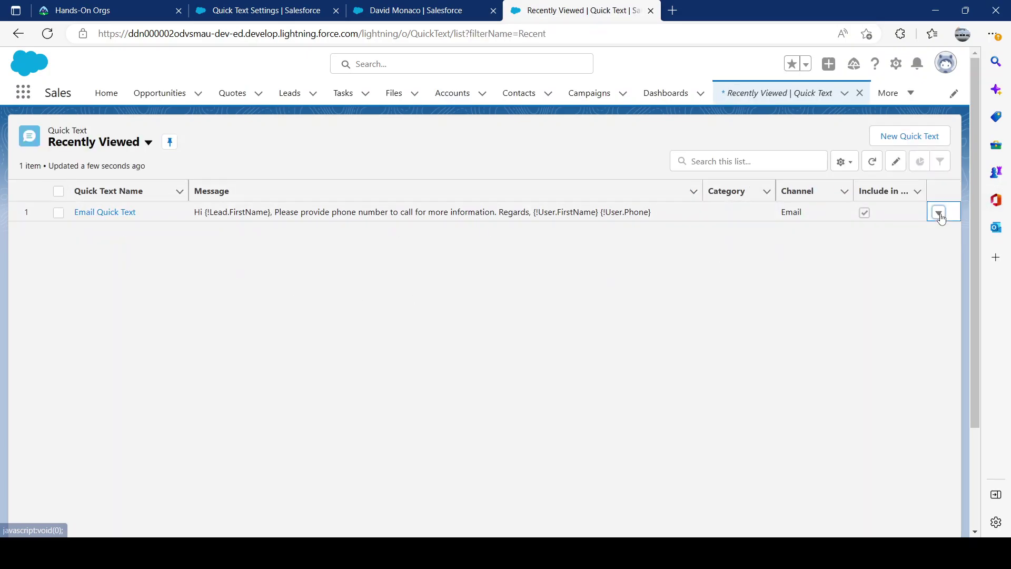
click(893, 235)
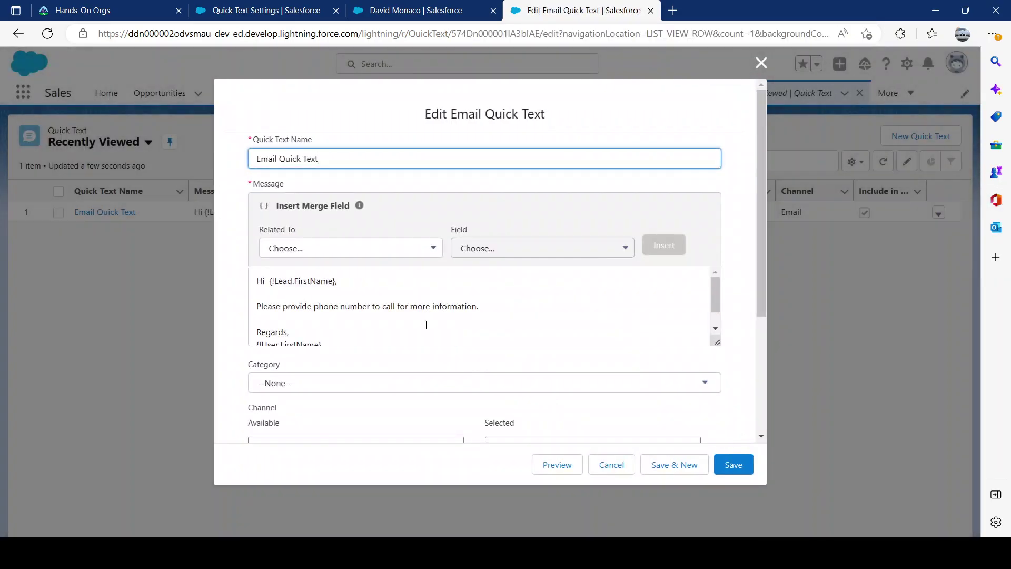
Step: Move Phone into the selected channels alongside Email and save the record
scroll(426, 325, down, 5)
click(284, 278)
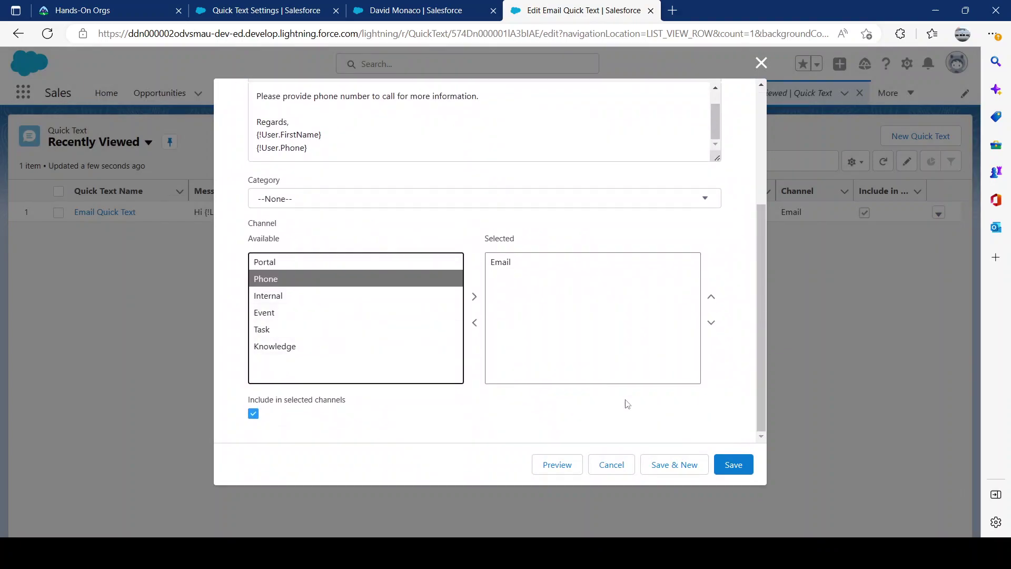
click(474, 296)
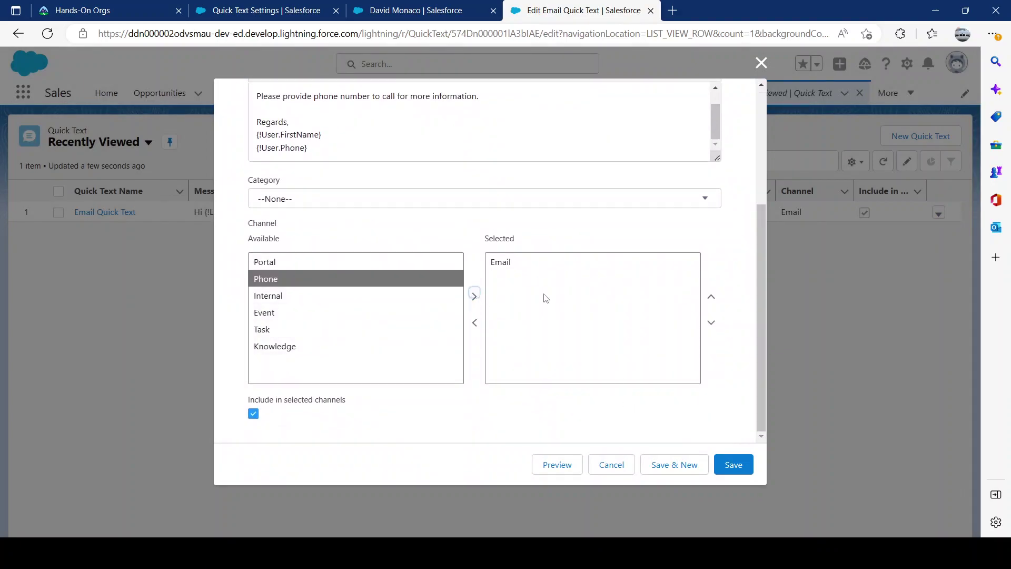
click(474, 295)
click(733, 464)
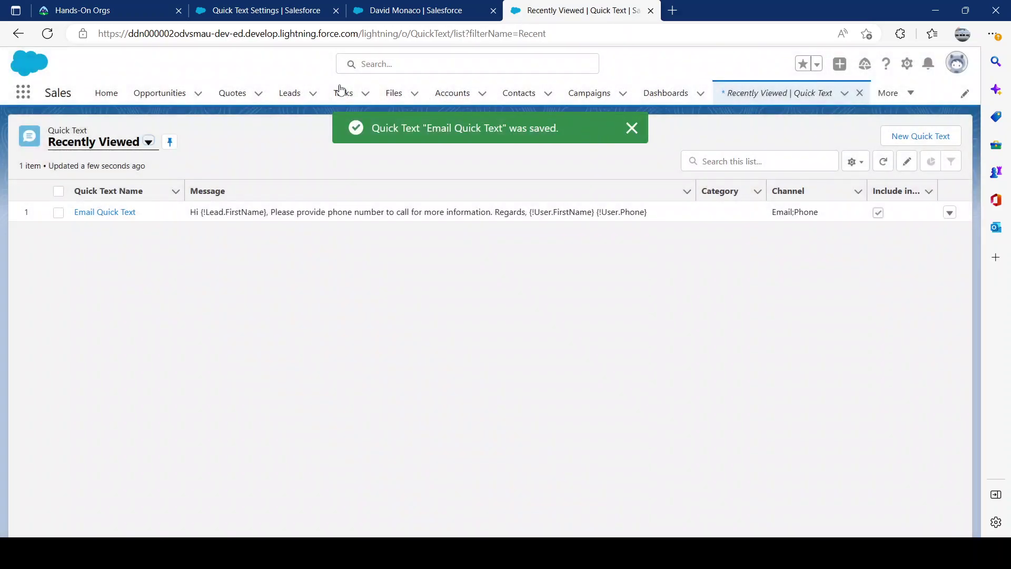
click(416, 11)
Step: Reload the lead record and open its Log a Call form
click(49, 34)
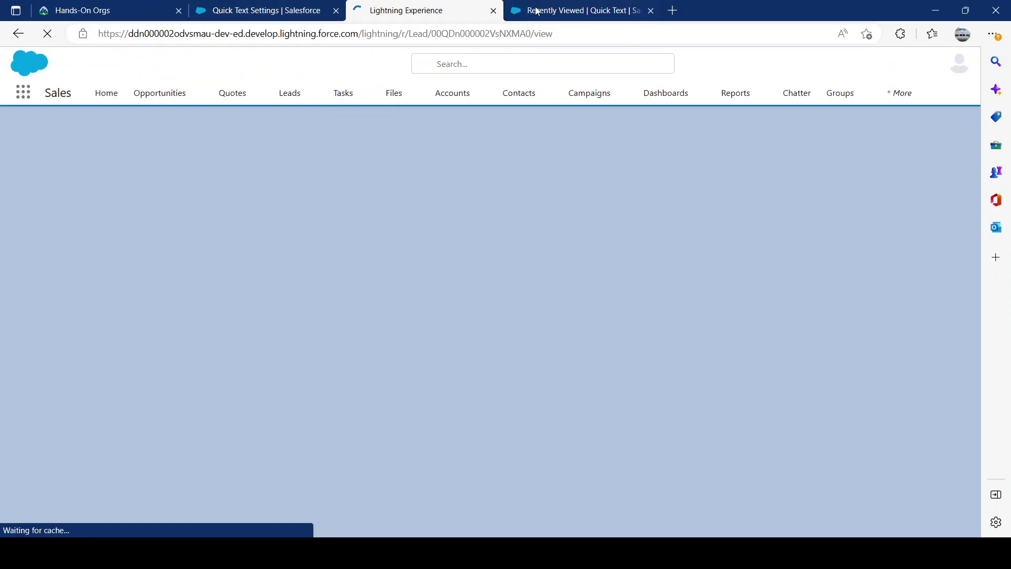
click(532, 10)
click(429, 8)
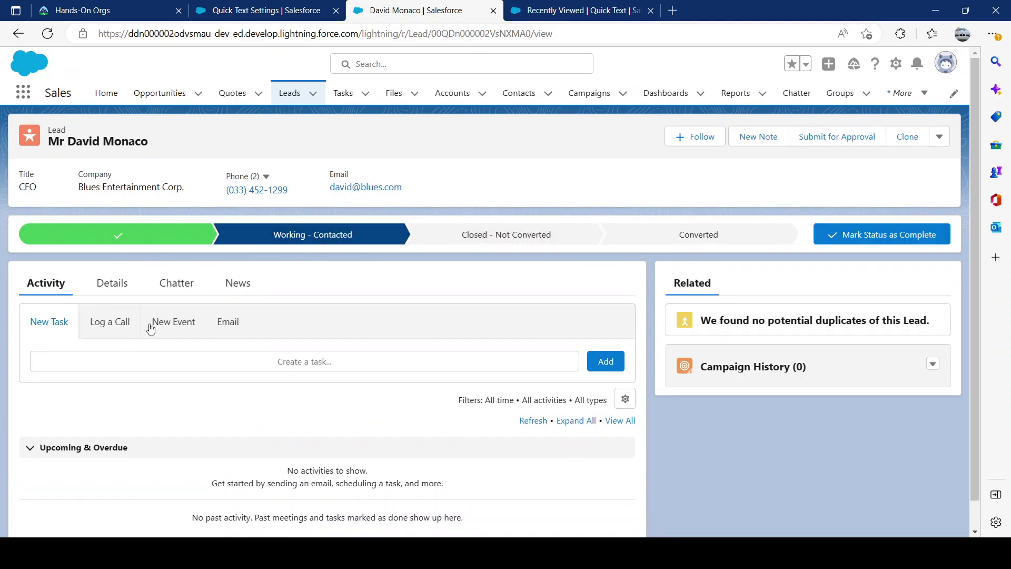
click(172, 324)
click(132, 332)
scroll(304, 333, down, 3)
Step: Insert the Email Quick Text into the call's Comments field
click(412, 208)
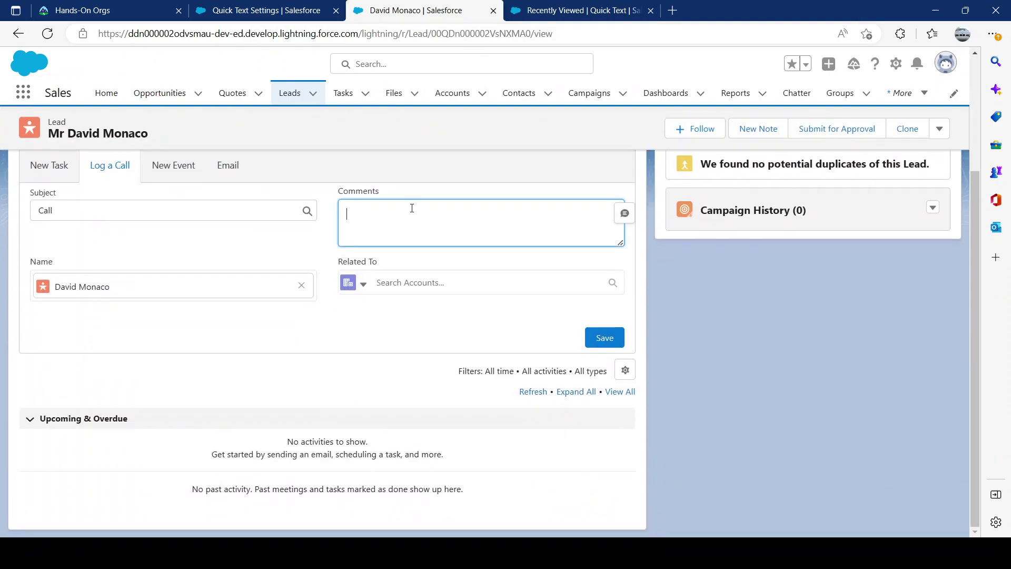
click(626, 214)
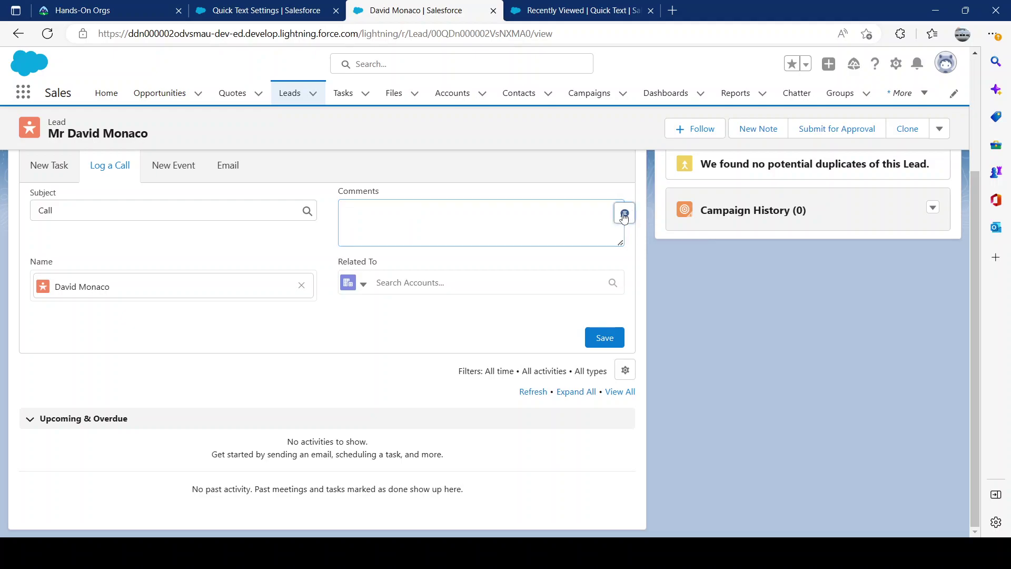
mouse_move(371, 280)
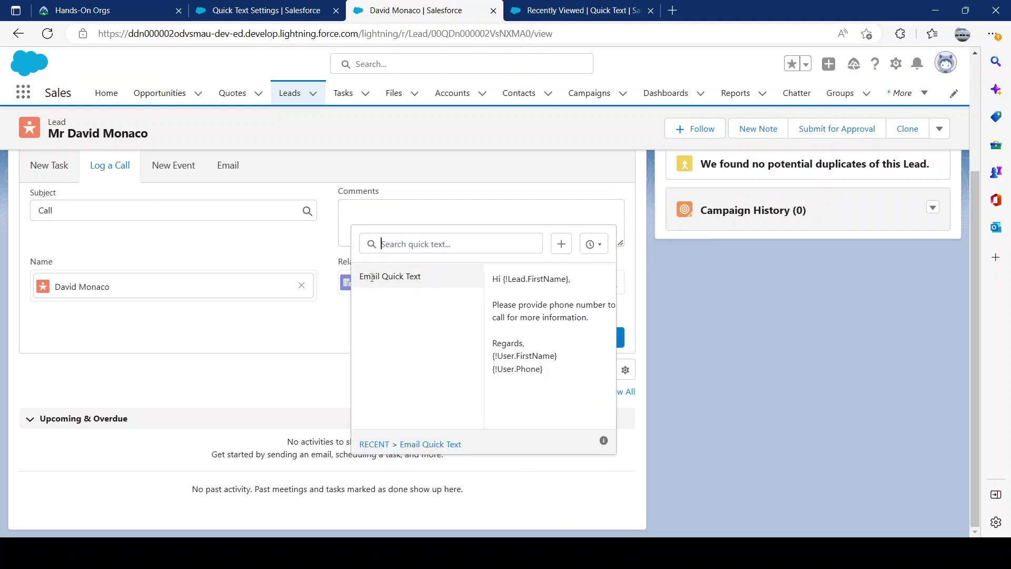
click(372, 278)
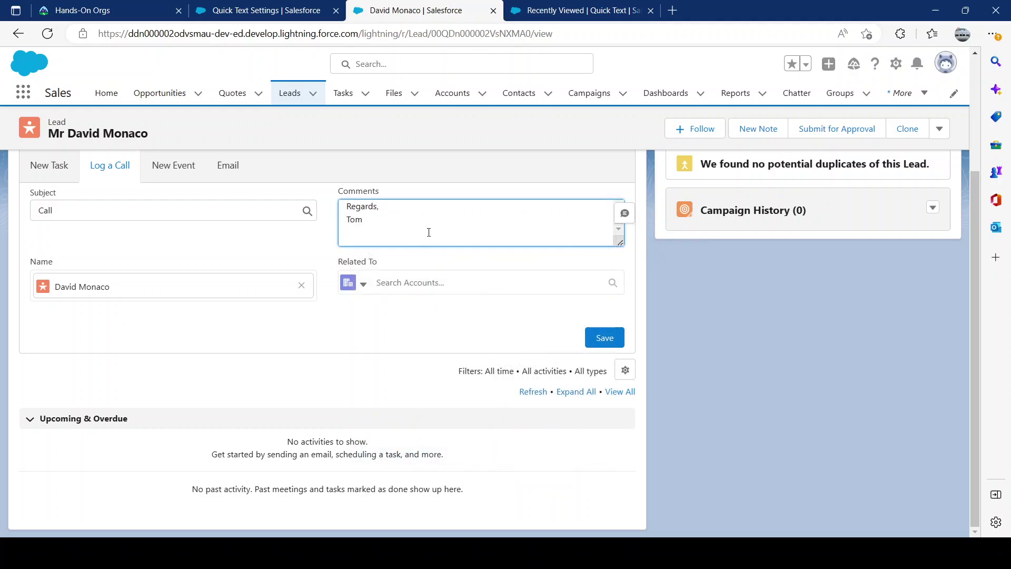
scroll(427, 221, up, 1)
scroll(435, 269, up, 1)
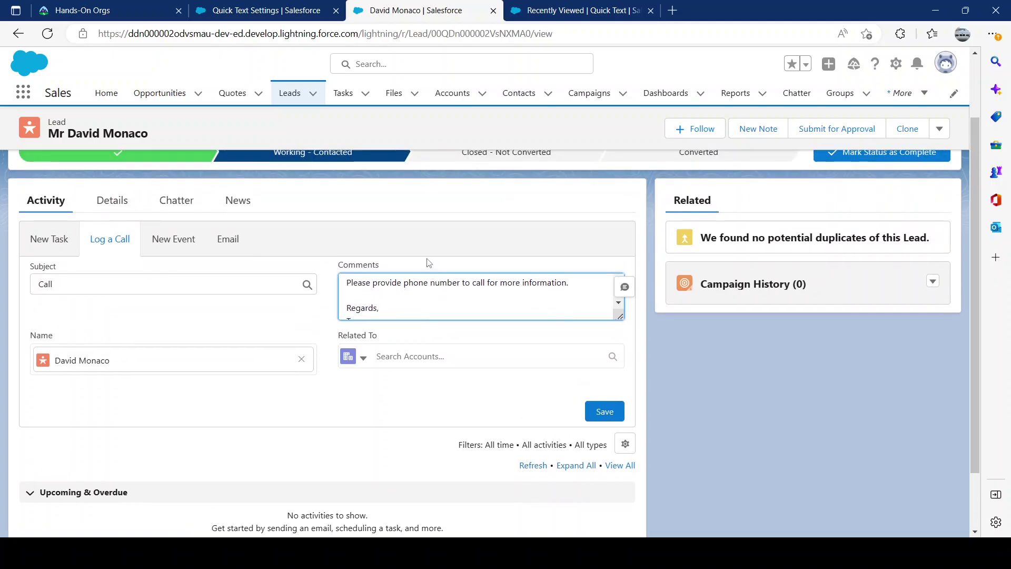